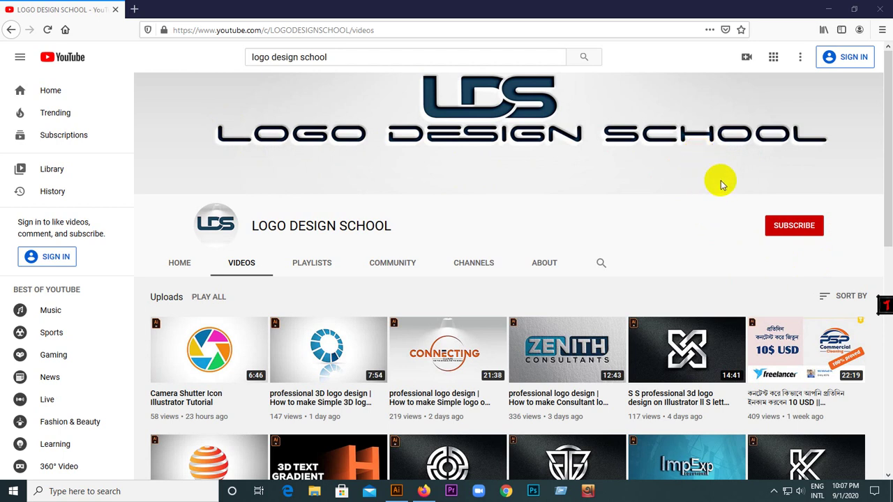
Close the YouTube browser window to return to the Illustrator document g.ai.
{"action": "left_click", "coordinate": [882, 10]}
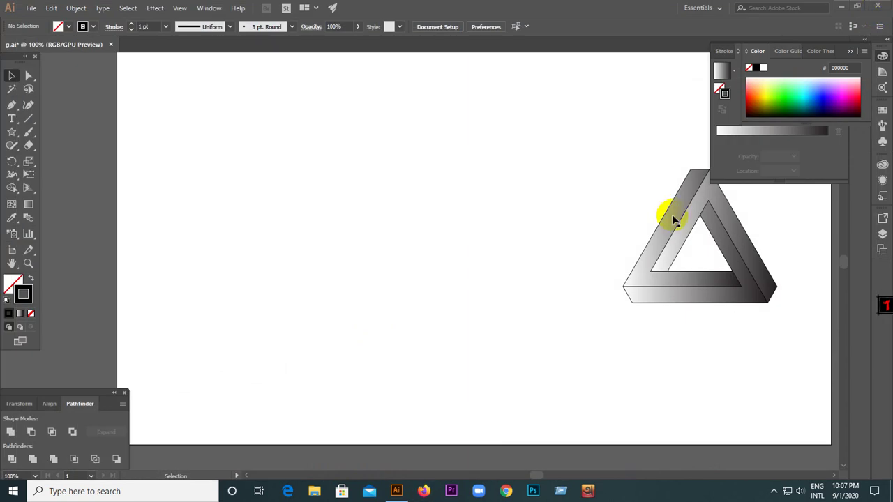
Place a small 3-point star, a triangle, on the artboard.
{"action": "key", "text": "ctrl+minus"}
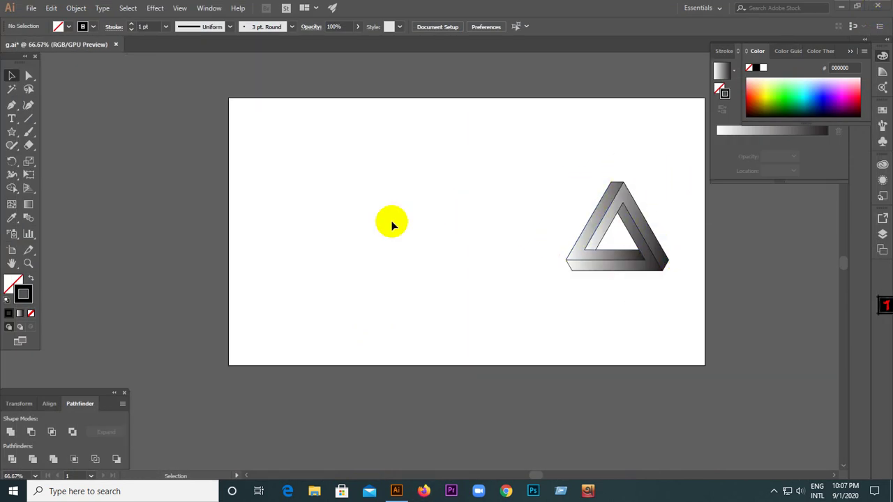
{"action": "key", "text": "ctrl+plus"}
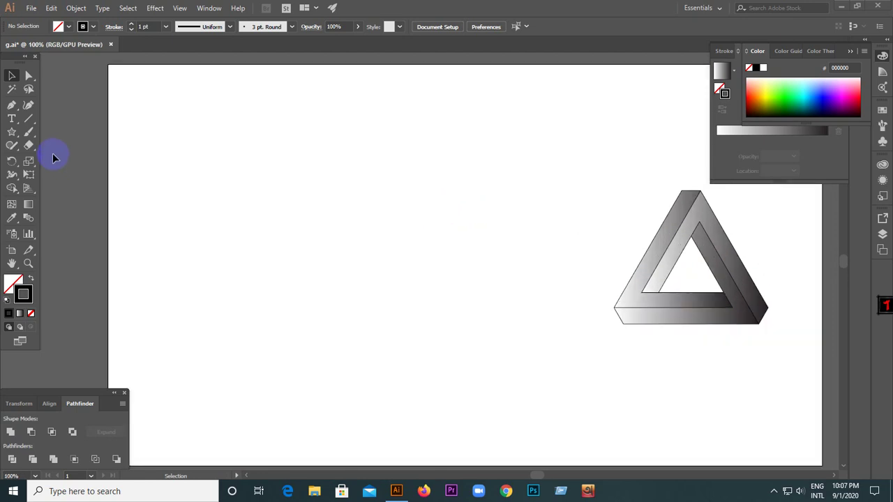
{"action": "left_click", "coordinate": [11, 134]}
{"action": "left_click_drag", "start_coordinate": [12, 136], "coordinate": [54, 183]}
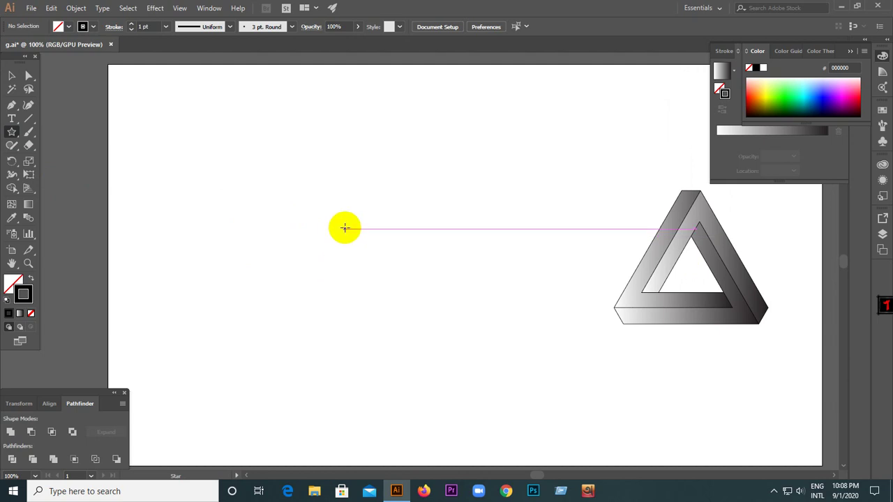
{"action": "left_click", "coordinate": [344, 228]}
{"action": "left_click", "coordinate": [507, 211]}
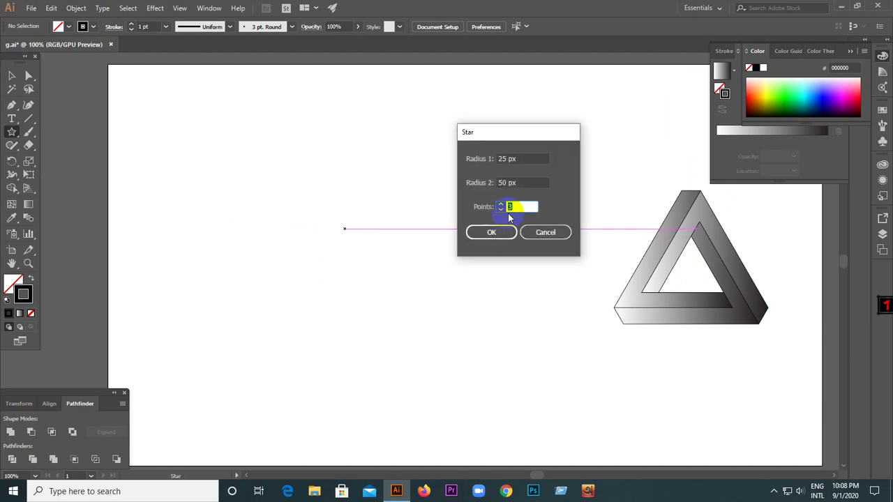
{"action": "left_click", "coordinate": [502, 233]}
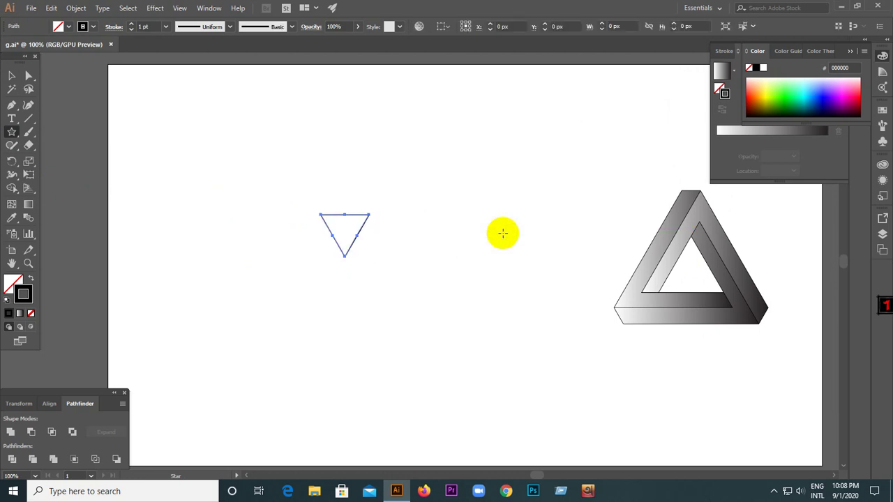
Scale the triangle to about 264 × 228.63 px and rotate it 180° upright.
{"action": "left_click", "coordinate": [12, 76]}
{"action": "left_click_drag", "start_coordinate": [261, 171], "coordinate": [422, 316]}
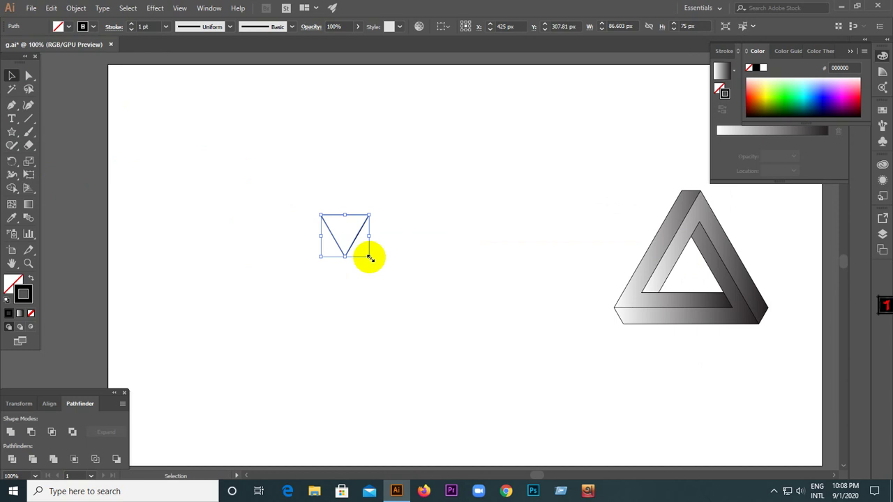
{"action": "left_click_drag", "start_coordinate": [370, 257], "coordinate": [419, 325]}
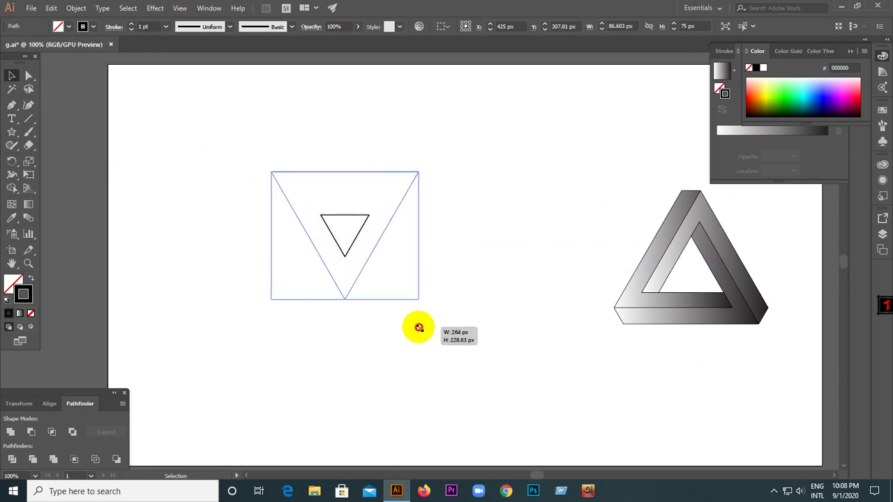
{"action": "left_click_drag", "start_coordinate": [385, 235], "coordinate": [391, 261]}
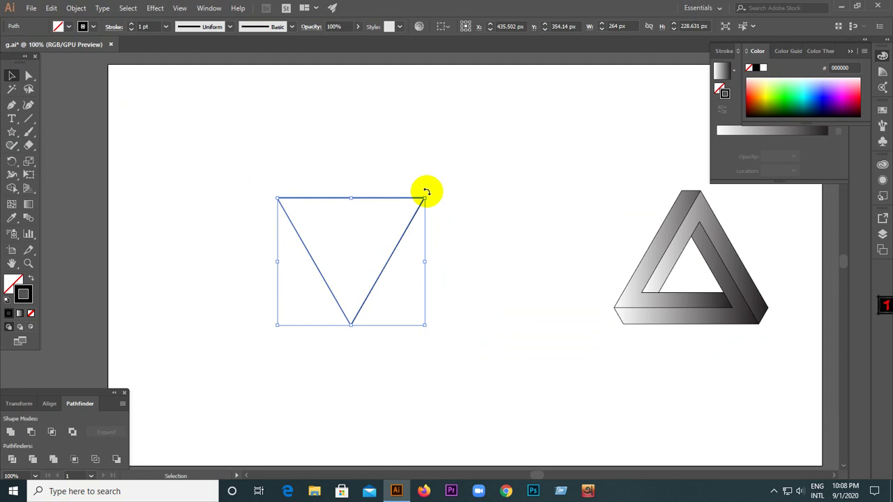
{"action": "left_click_drag", "start_coordinate": [426, 192], "coordinate": [317, 322]}
{"action": "left_click", "coordinate": [235, 177]}
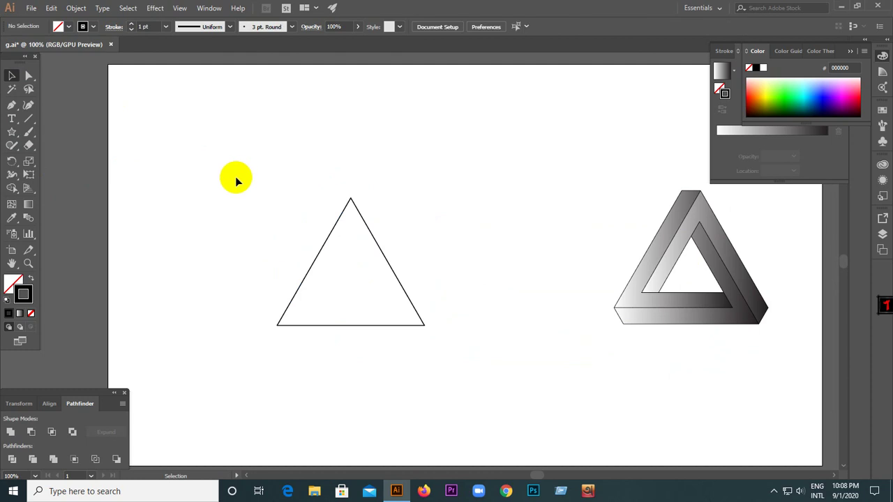
Raise the left triangle's black stroke weight to 36 pt.
{"action": "left_click_drag", "start_coordinate": [446, 364], "coordinate": [446, 364]}
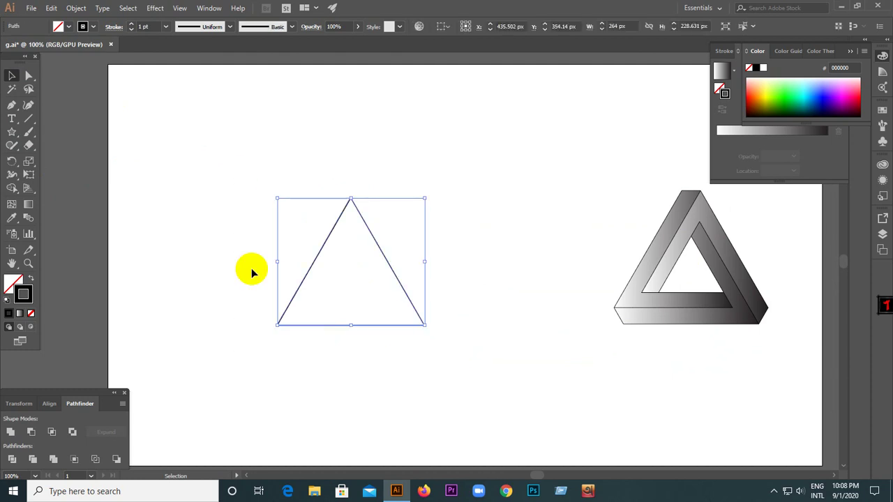
{"action": "left_click", "coordinate": [133, 26]}
{"action": "left_click", "coordinate": [132, 26]}
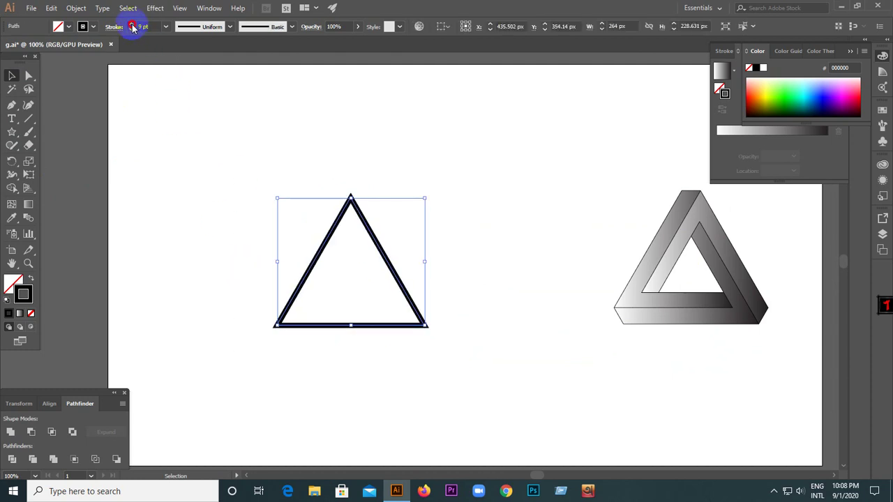
{"action": "left_click", "coordinate": [133, 27]}
{"action": "left_click", "coordinate": [133, 26]}
{"action": "left_click", "coordinate": [133, 27]}
{"action": "left_click", "coordinate": [132, 27]}
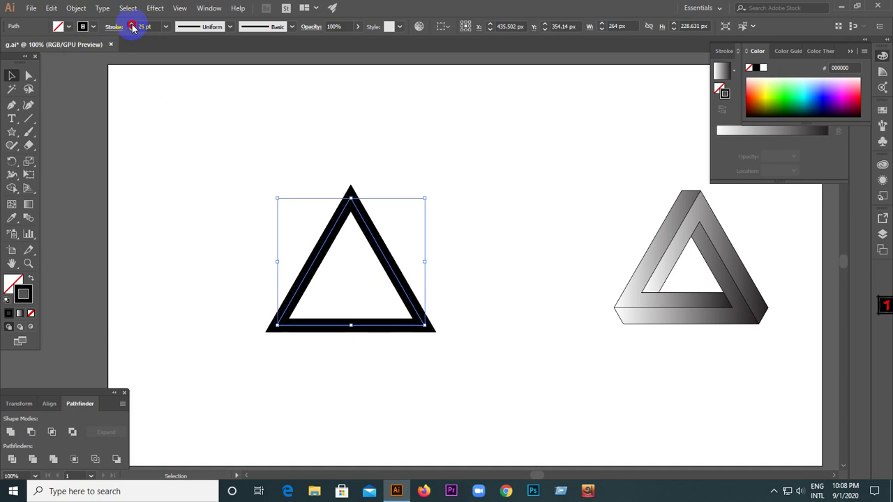
{"action": "left_click", "coordinate": [133, 27]}
{"action": "left_click", "coordinate": [133, 27]}
{"action": "left_click", "coordinate": [133, 26]}
{"action": "left_click", "coordinate": [133, 27]}
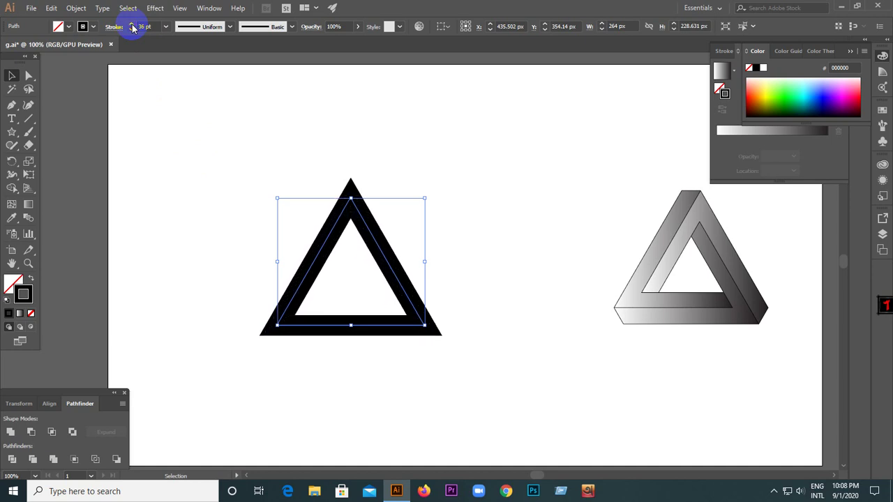
{"action": "left_click", "coordinate": [164, 154]}
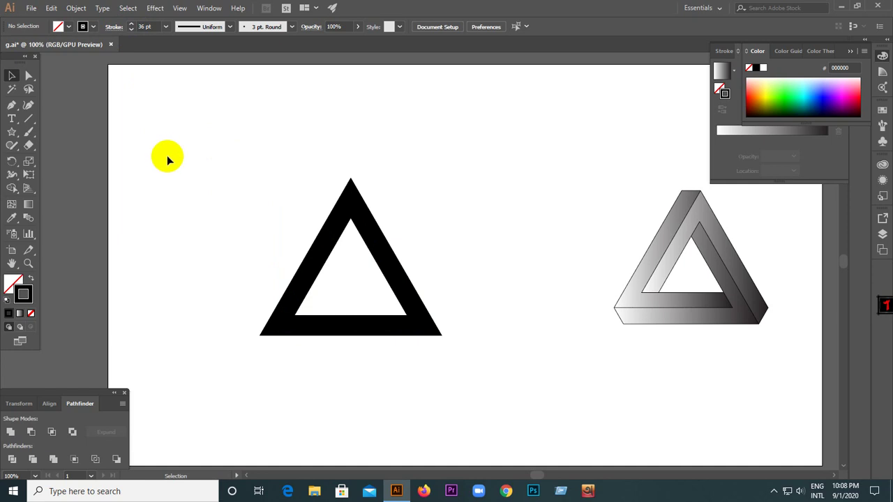
Give the triangle's stroke a Bevel Join for flat corners.
{"action": "left_click", "coordinate": [329, 228]}
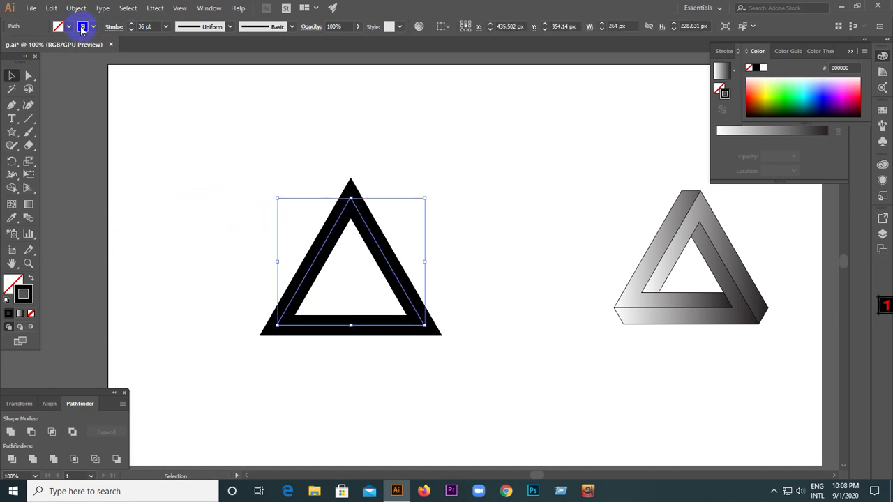
{"action": "left_click", "coordinate": [114, 27]}
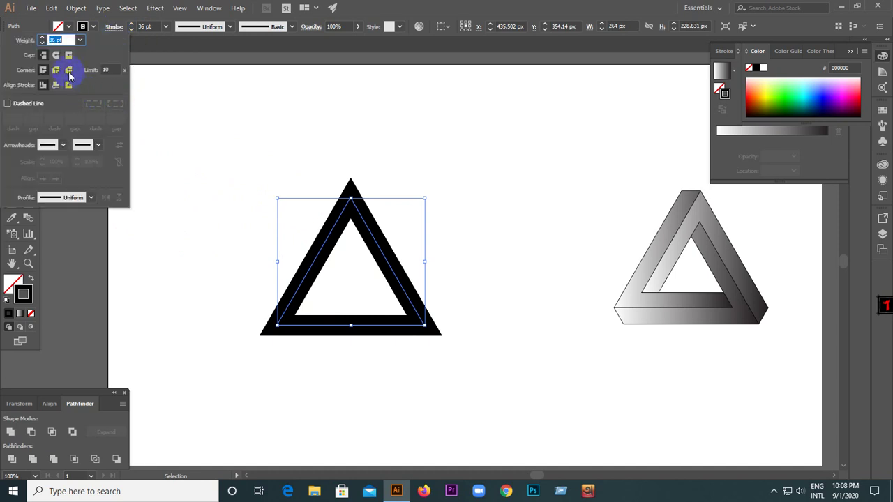
{"action": "left_click", "coordinate": [68, 71]}
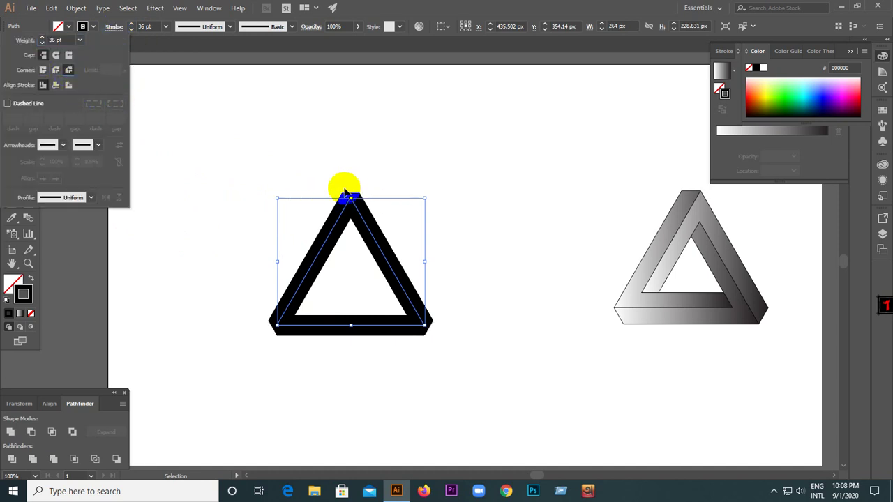
{"action": "left_click", "coordinate": [251, 171]}
{"action": "left_click", "coordinate": [201, 149]}
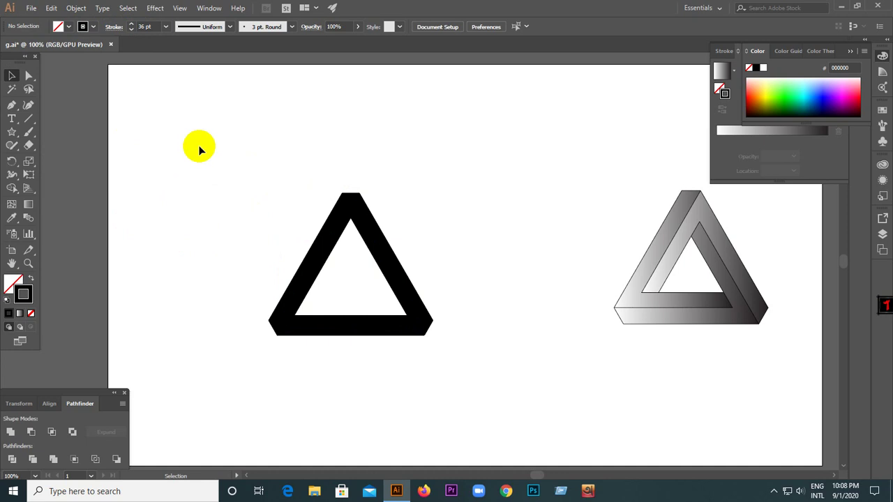
{"action": "left_click_drag", "start_coordinate": [234, 186], "coordinate": [391, 357]}
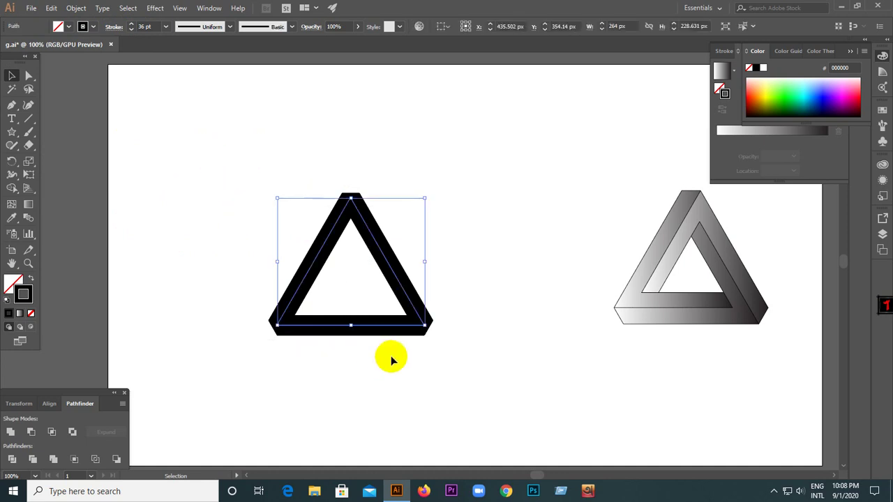
Expand the triangle's fill and stroke into shapes with Object > Expand.
{"action": "left_click", "coordinate": [83, 8]}
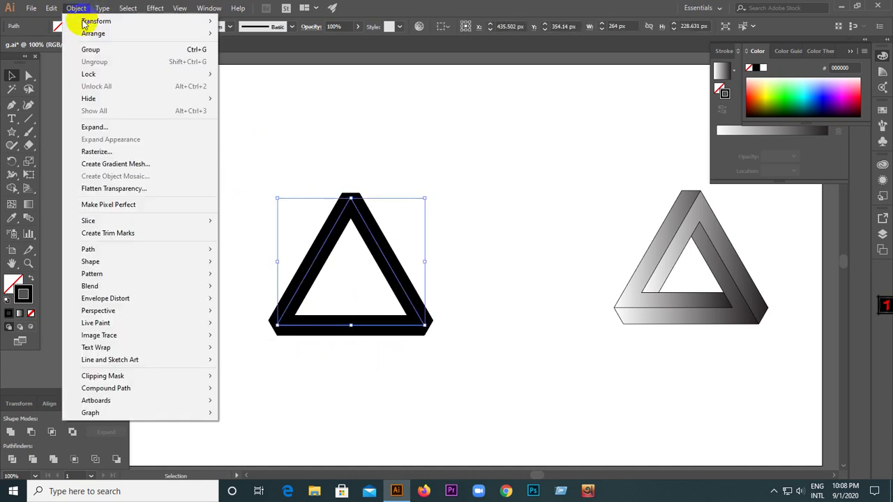
{"action": "left_click", "coordinate": [94, 127]}
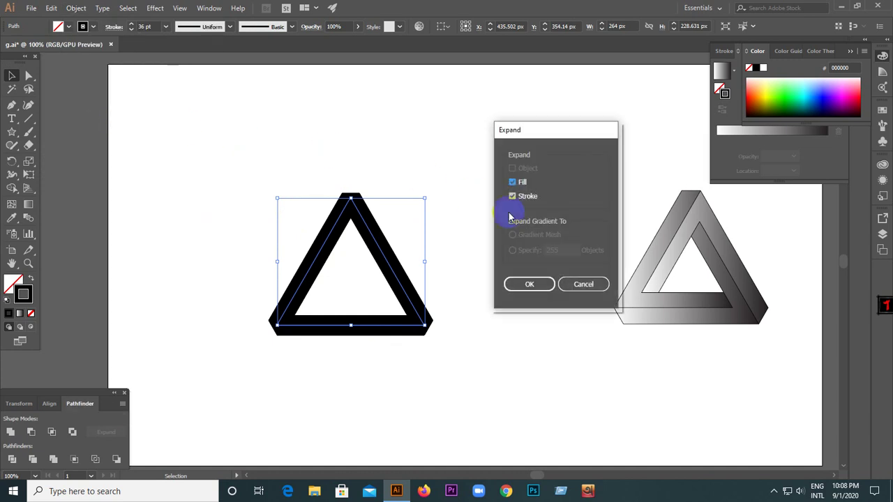
{"action": "left_click", "coordinate": [531, 284]}
{"action": "left_click", "coordinate": [494, 229]}
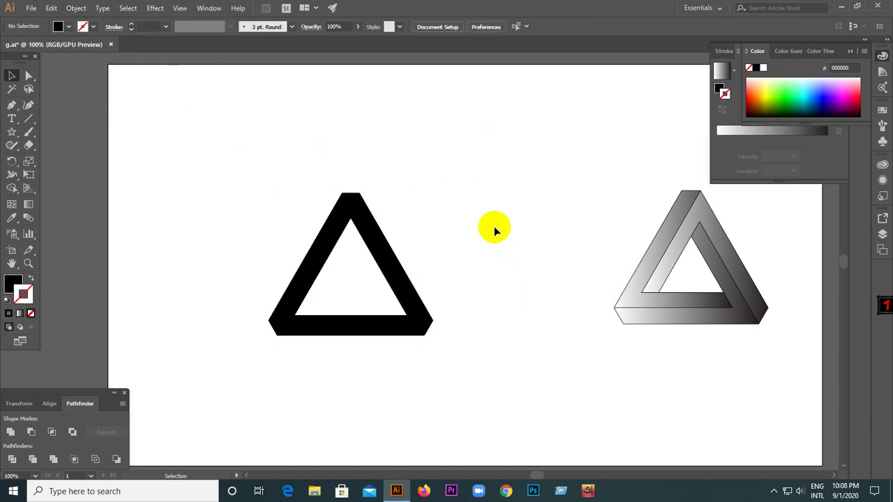
{"action": "mouse_move", "coordinate": [388, 259]}
{"action": "left_mouse_down"}
{"action": "mouse_move", "coordinate": [450, 264]}
{"action": "mouse_move", "coordinate": [391, 248]}
{"action": "left_mouse_up"}
{"action": "left_click", "coordinate": [314, 251]}
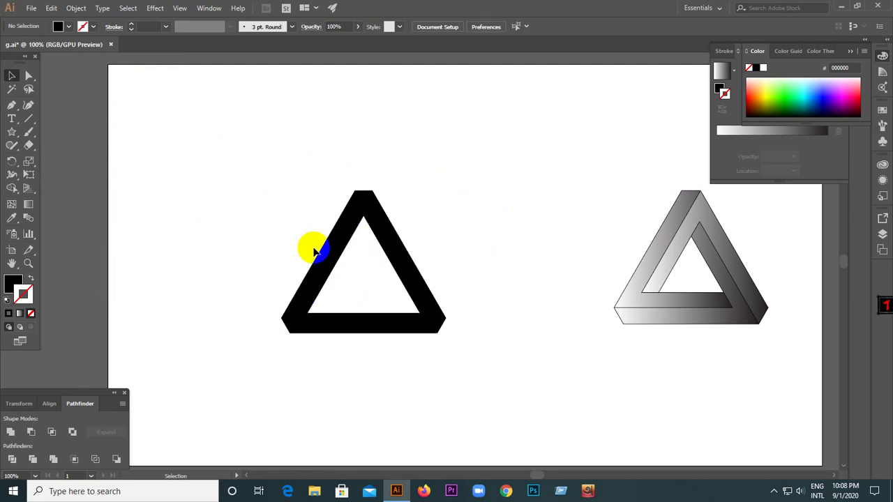
Remove the black fill and give the expanded triangle a thin black outline.
{"action": "left_click", "coordinate": [326, 239]}
{"action": "left_click", "coordinate": [11, 285]}
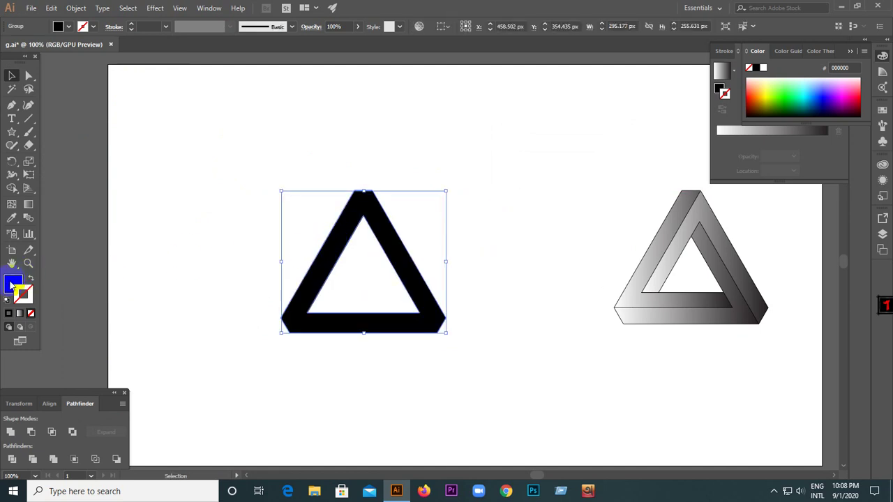
{"action": "left_click", "coordinate": [32, 315]}
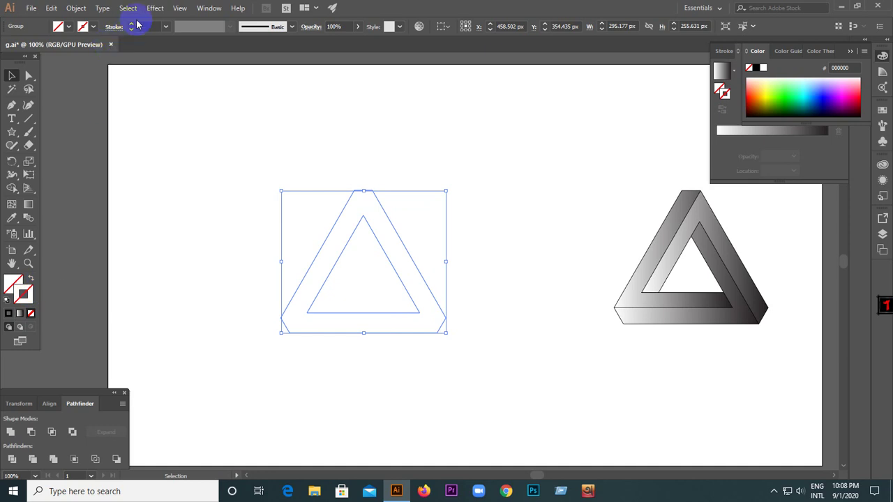
{"action": "left_click", "coordinate": [132, 26]}
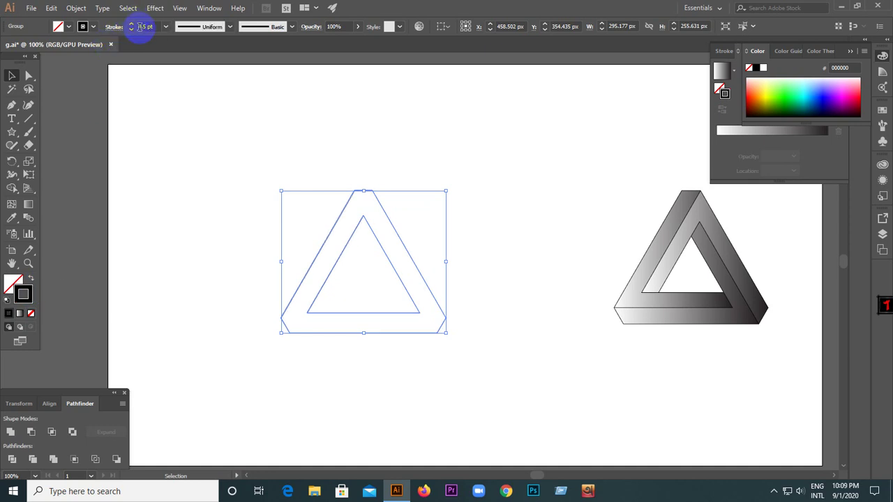
{"action": "left_click", "coordinate": [223, 163]}
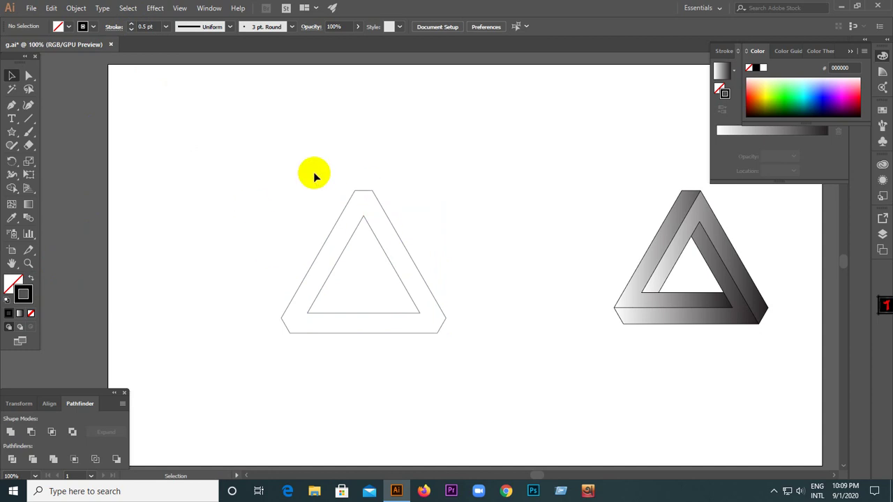
Delete the inner triangle in isolation mode and shift the outline slightly right.
{"action": "double_click", "coordinate": [358, 228]}
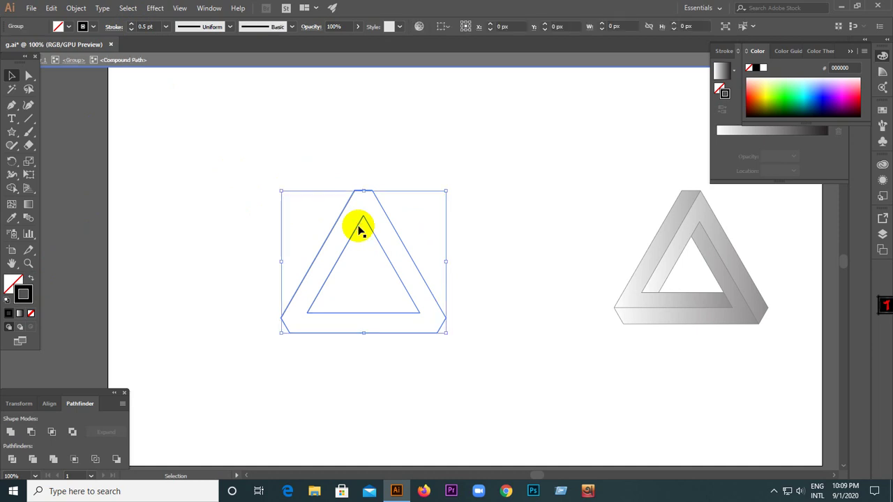
{"action": "left_click", "coordinate": [359, 228]}
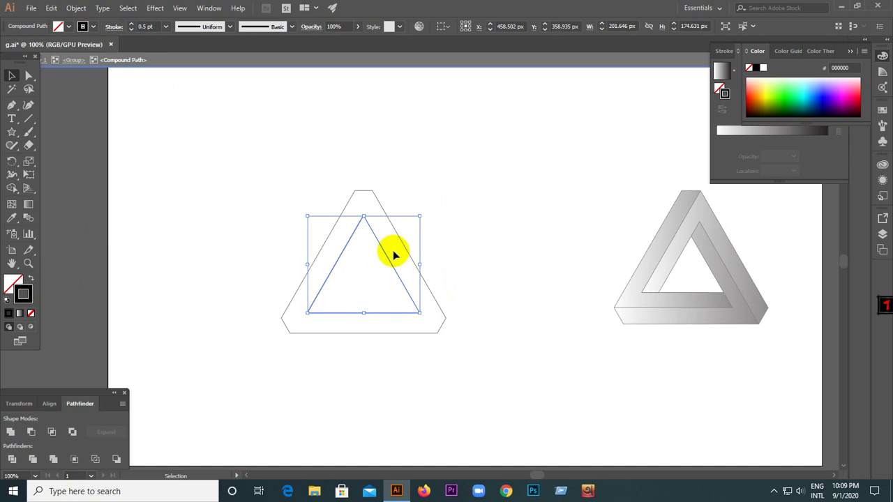
{"action": "key", "text": "Delete"}
{"action": "double_click", "coordinate": [237, 165]}
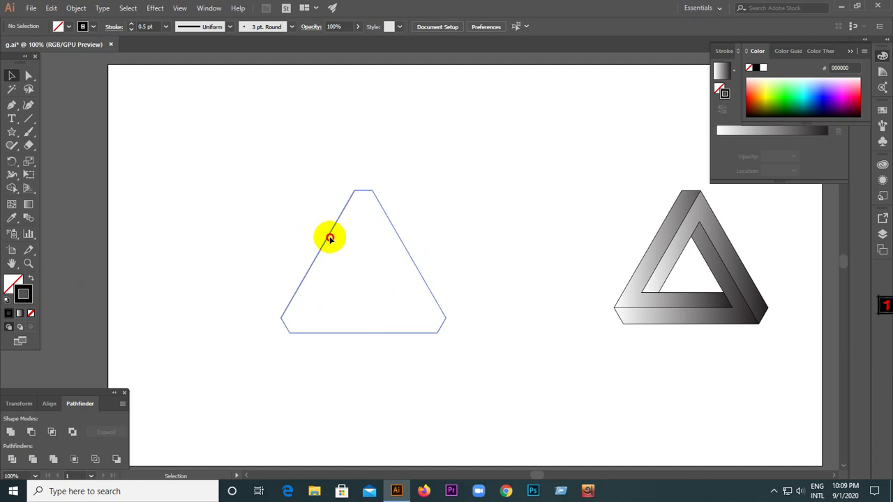
{"action": "left_click_drag", "start_coordinate": [330, 239], "coordinate": [339, 239]}
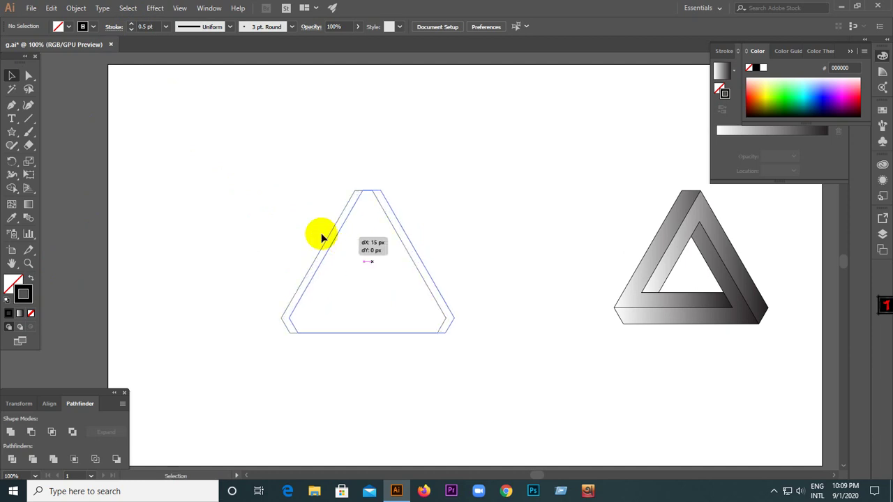
Draw Pen lines from the bottom-right and bottom-left corners up to the apex.
{"action": "left_click", "coordinate": [11, 105]}
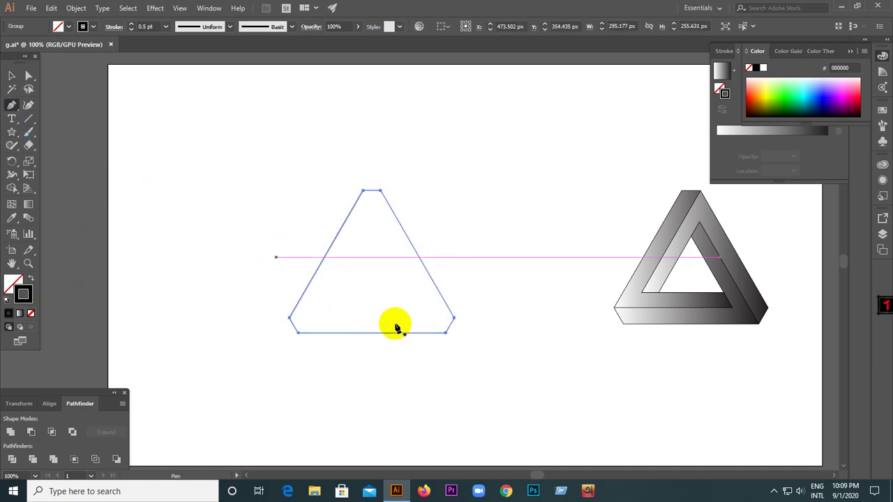
{"action": "left_click", "coordinate": [446, 333]}
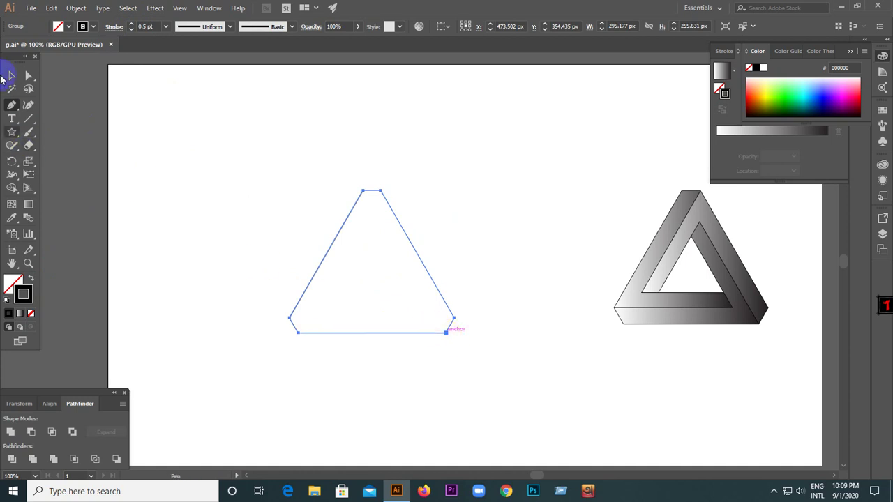
{"action": "left_click", "coordinate": [11, 76]}
{"action": "left_click", "coordinate": [278, 195]}
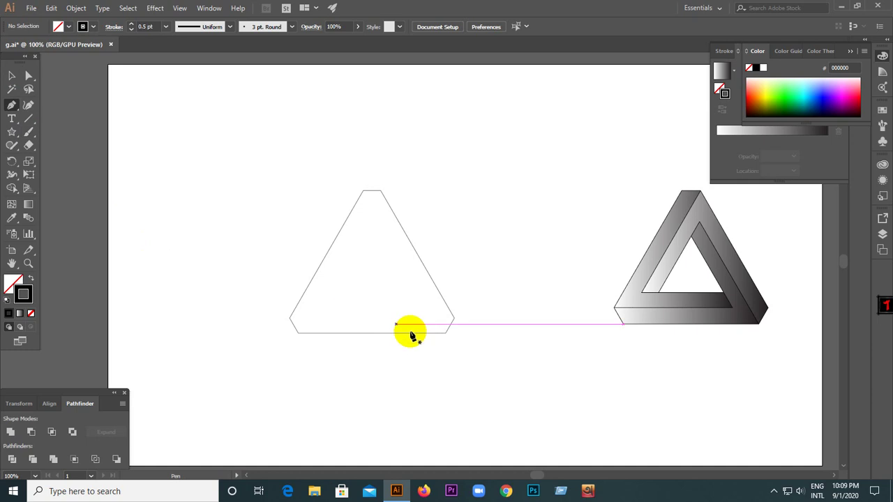
{"action": "left_click", "coordinate": [445, 332]}
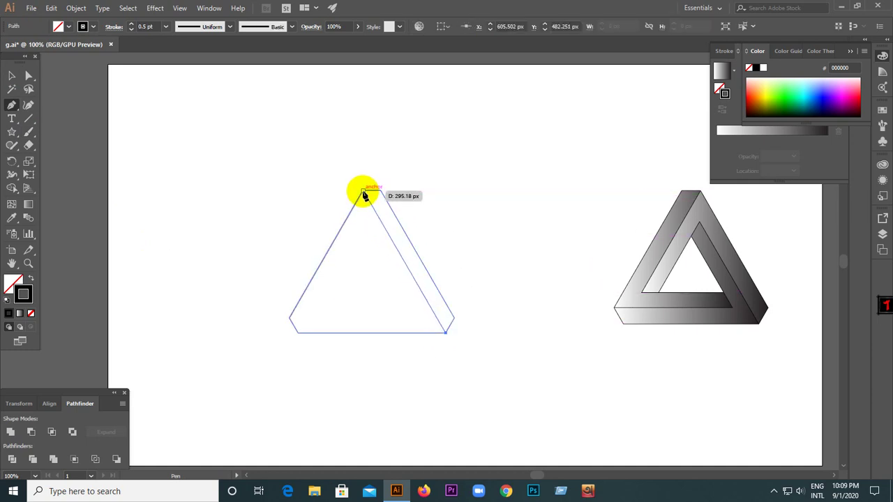
{"action": "left_click", "coordinate": [363, 192]}
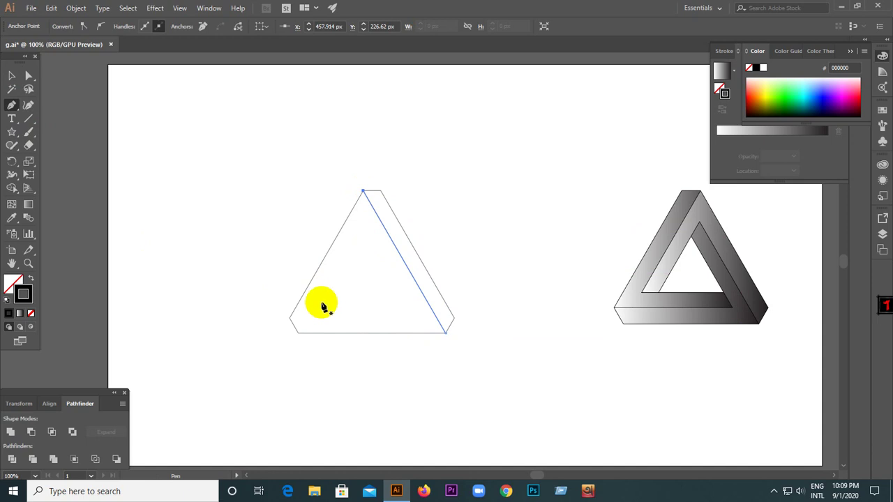
{"action": "left_click", "coordinate": [298, 332]}
{"action": "left_click", "coordinate": [369, 222]}
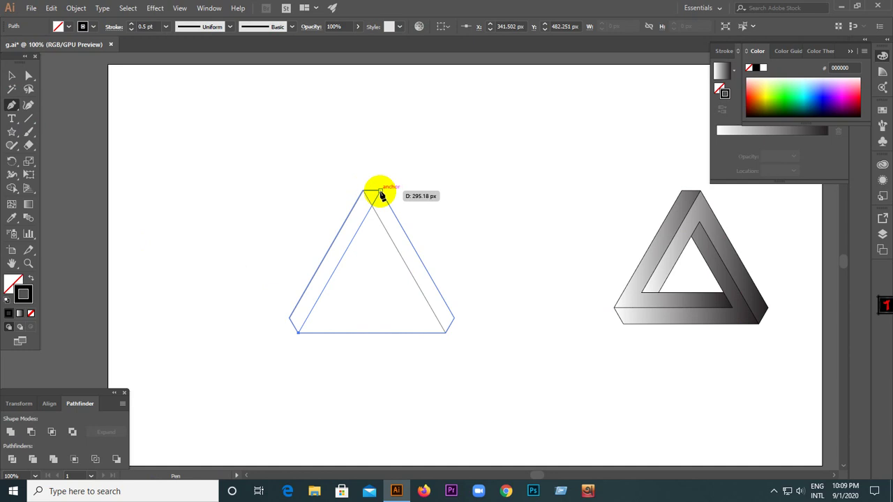
{"action": "left_click", "coordinate": [380, 193]}
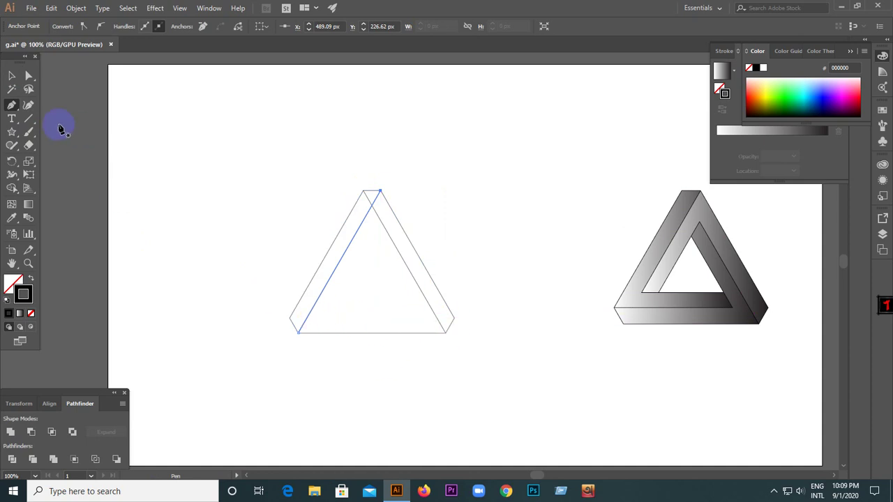
{"action": "left_click", "coordinate": [291, 320]}
Draw a horizontal inner line across the bottom of the triangle.
{"action": "left_click", "coordinate": [290, 319]}
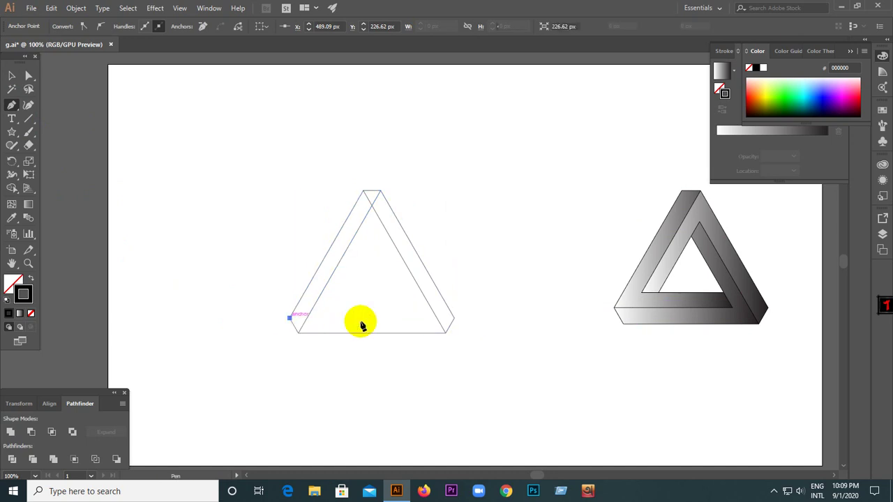
{"action": "left_click", "coordinate": [453, 318]}
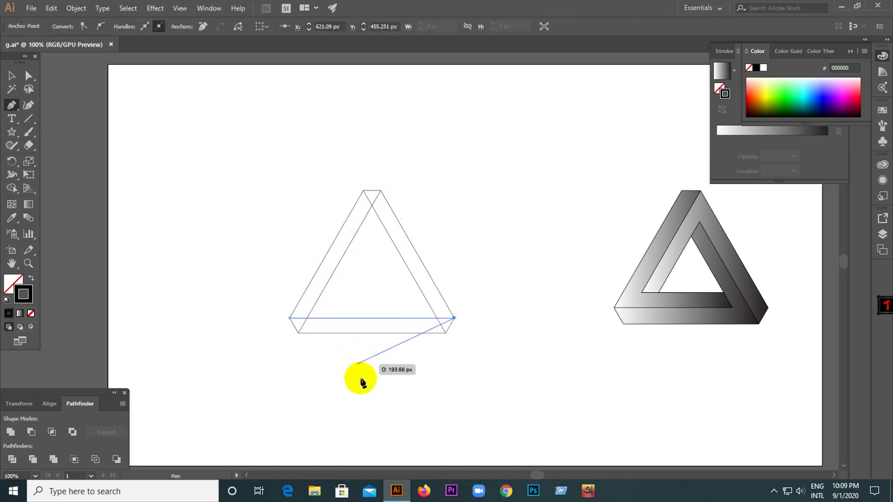
{"action": "left_click", "coordinate": [12, 75]}
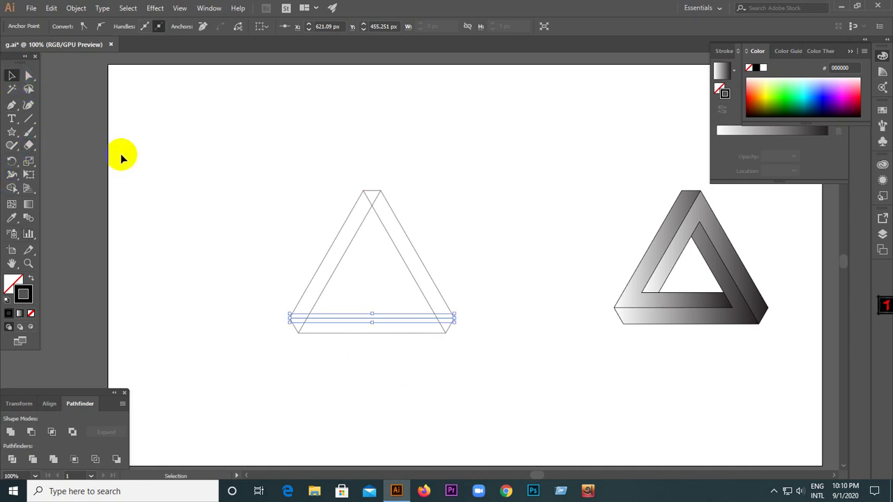
{"action": "left_click", "coordinate": [249, 175]}
{"action": "left_click", "coordinate": [25, 120]}
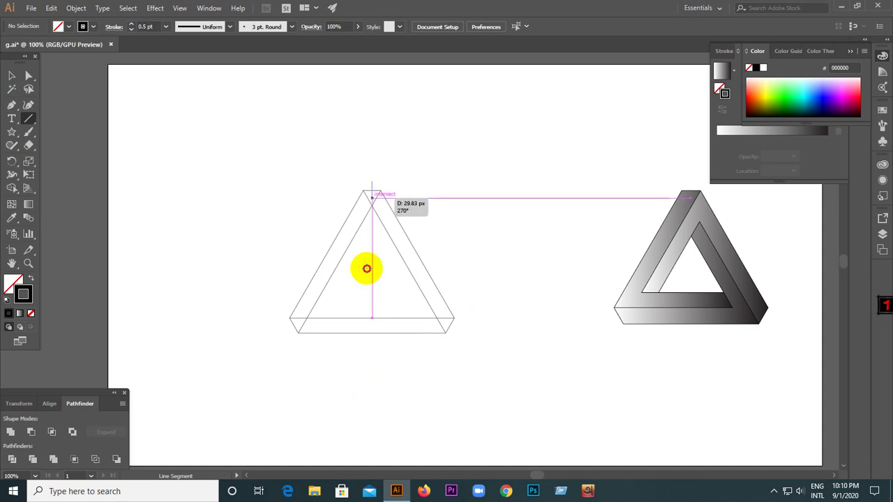
Draw a vertical line down from the apex and a horizontal line across the middle.
{"action": "left_click_drag", "start_coordinate": [371, 182], "coordinate": [372, 385]}
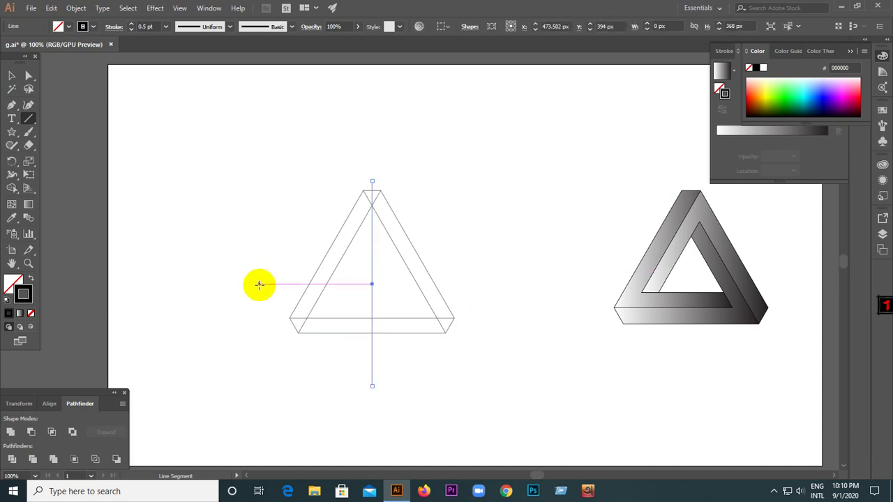
{"action": "left_click_drag", "start_coordinate": [259, 284], "coordinate": [486, 284]}
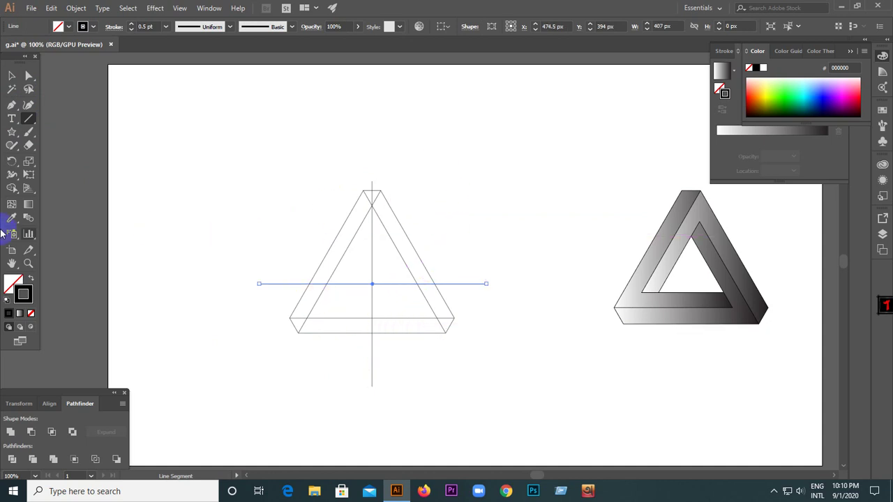
{"action": "left_click", "coordinate": [12, 81]}
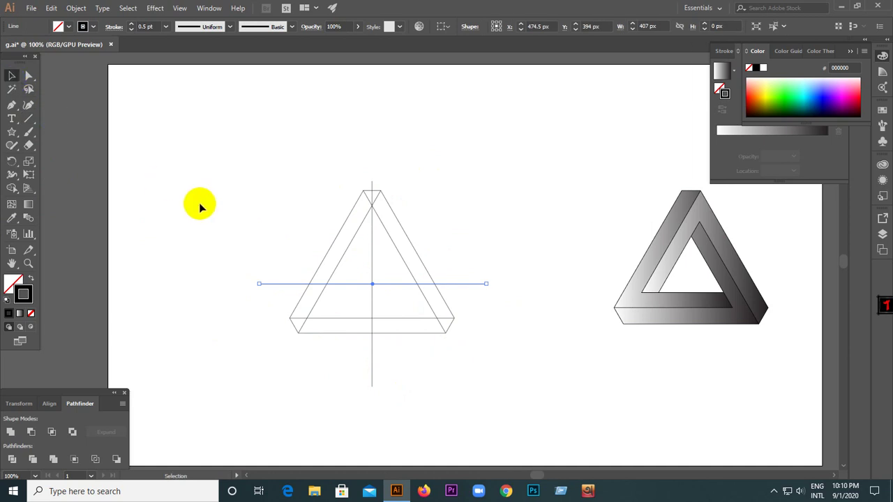
{"action": "left_click", "coordinate": [380, 293]}
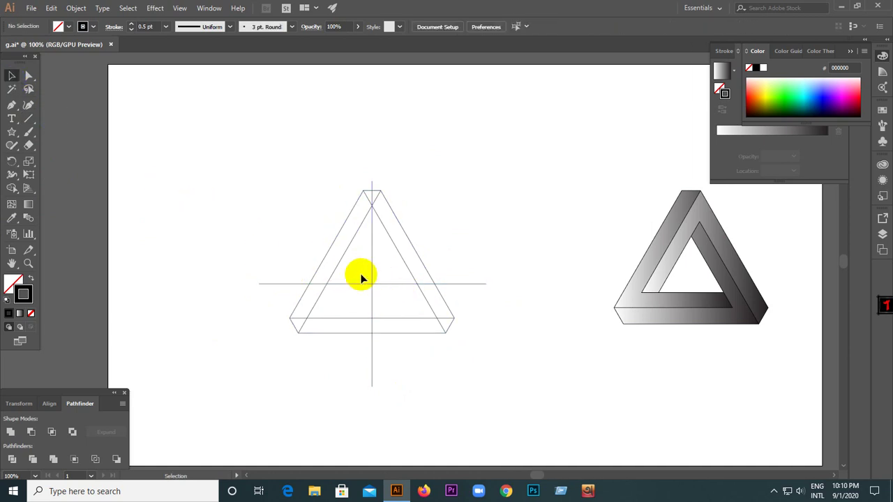
Alt-drag copies of the left diagonal rightward and the right diagonal leftward.
{"action": "scroll", "coordinate": [379, 260], "scroll_direction": "up", "scroll_amount": 1}
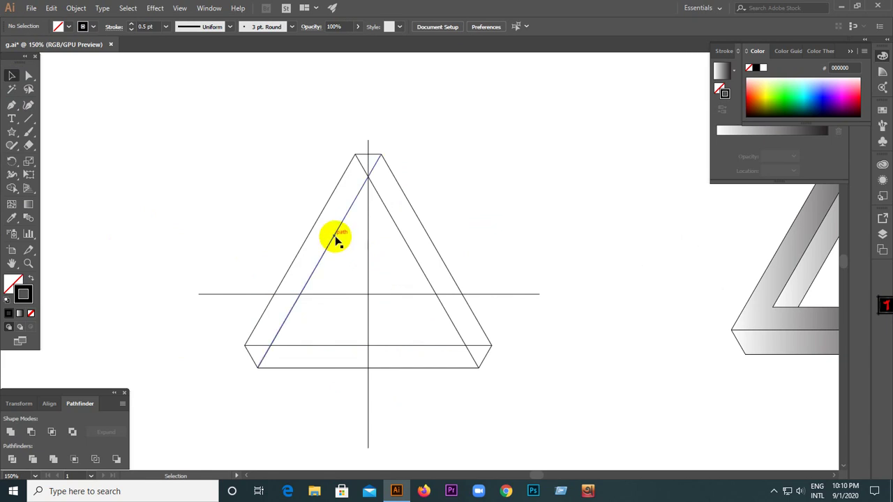
{"action": "left_click_drag", "start_coordinate": [335, 239], "coordinate": [353, 244]}
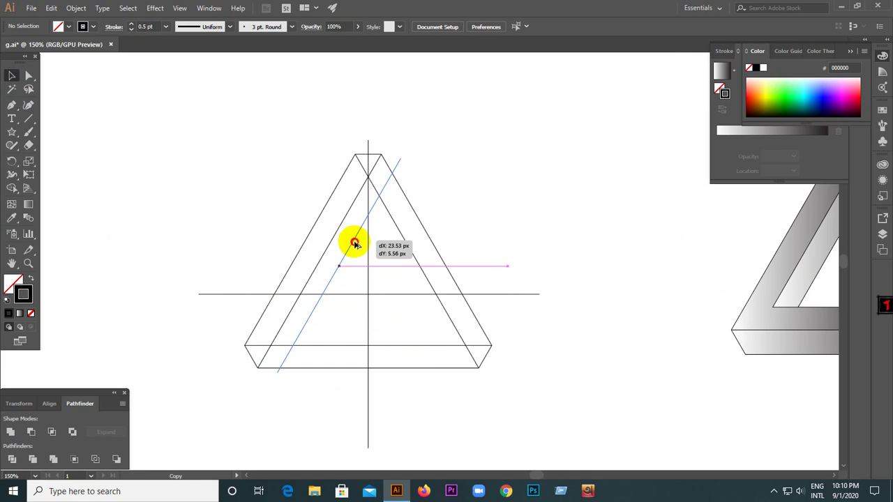
{"action": "left_click_drag", "start_coordinate": [355, 244], "coordinate": [355, 244]}
{"action": "left_click", "coordinate": [346, 235]}
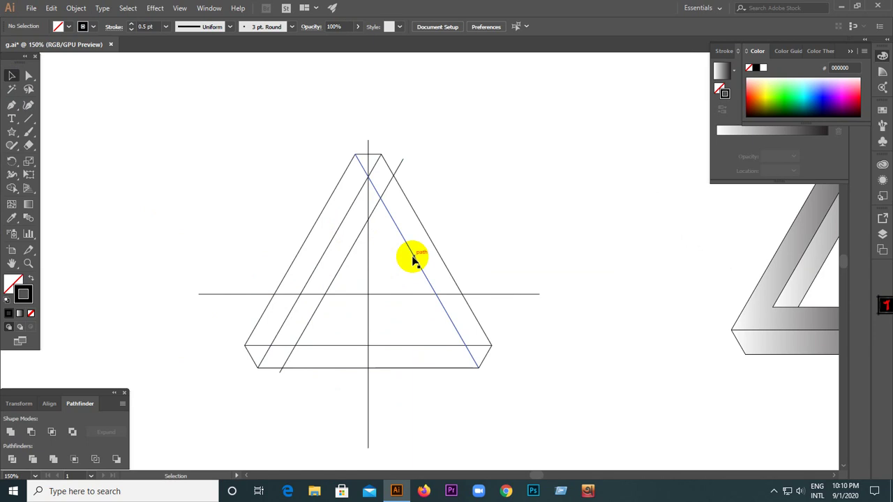
{"action": "left_click_drag", "start_coordinate": [413, 259], "coordinate": [389, 254]}
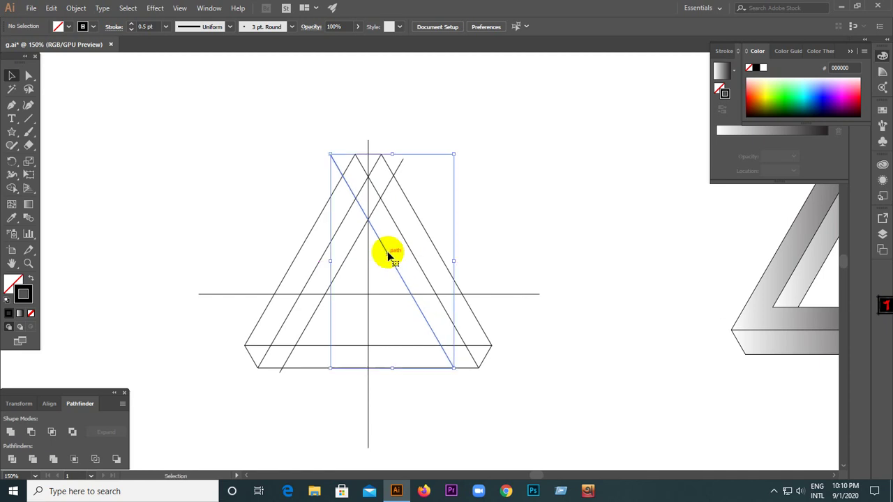
Nudge the left-shifted diagonal copy to meet the other copy on the vertical centre line.
{"action": "scroll", "coordinate": [365, 230], "scroll_direction": "up", "scroll_amount": 3}
{"action": "scroll", "coordinate": [364, 232], "scroll_direction": "up", "scroll_amount": 3}
{"action": "scroll", "coordinate": [389, 195], "scroll_direction": "up", "scroll_amount": 3}
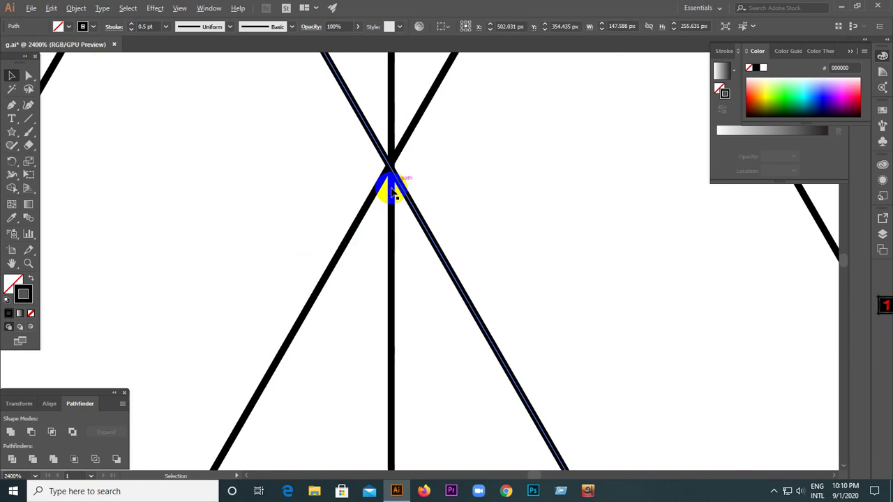
{"action": "scroll", "coordinate": [363, 209], "scroll_direction": "down", "scroll_amount": 2}
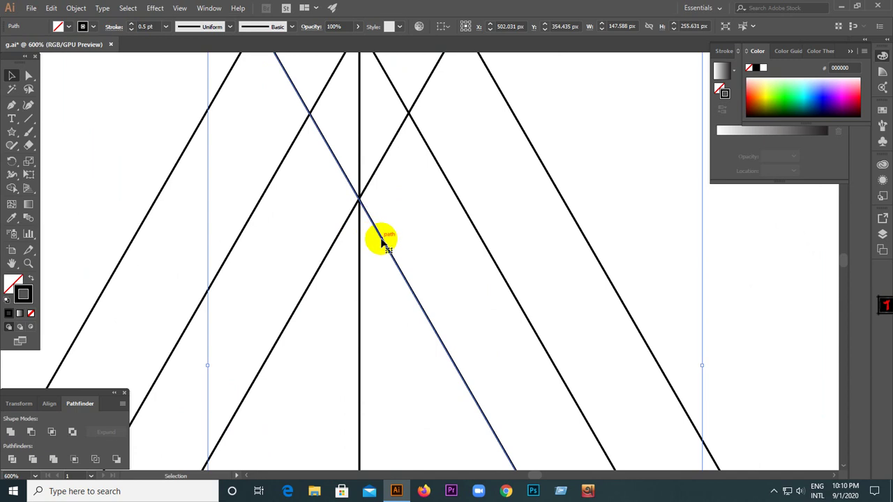
{"action": "left_click_drag", "start_coordinate": [383, 242], "coordinate": [385, 241]}
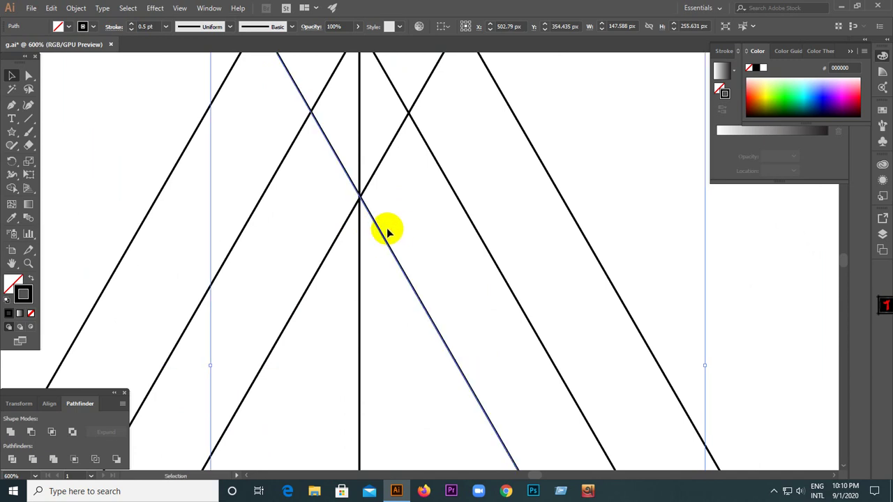
{"action": "scroll", "coordinate": [362, 215], "scroll_direction": "up", "scroll_amount": 4}
{"action": "left_click_drag", "start_coordinate": [366, 192], "coordinate": [359, 189]}
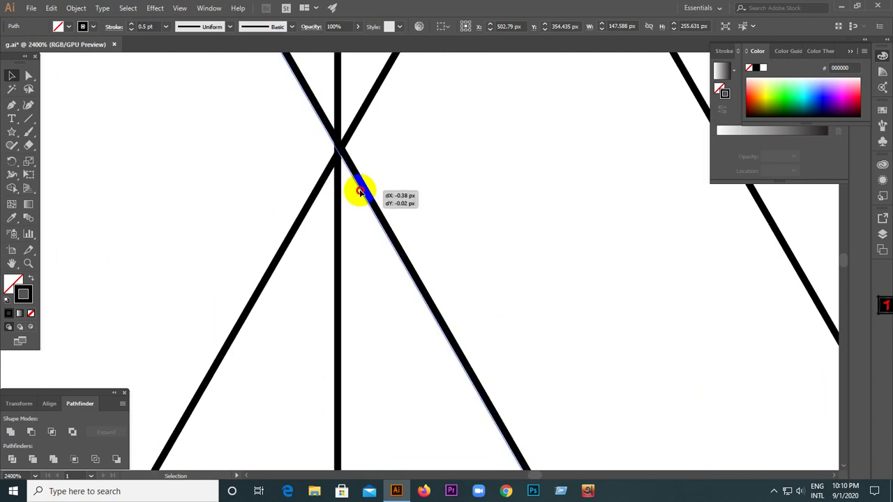
{"action": "left_click", "coordinate": [408, 185]}
{"action": "scroll", "coordinate": [408, 185], "scroll_direction": "down", "scroll_amount": 1}
{"action": "scroll", "coordinate": [378, 199], "scroll_direction": "down", "scroll_amount": 2}
{"action": "scroll", "coordinate": [379, 202], "scroll_direction": "down", "scroll_amount": 2}
{"action": "scroll", "coordinate": [379, 203], "scroll_direction": "down", "scroll_amount": 1}
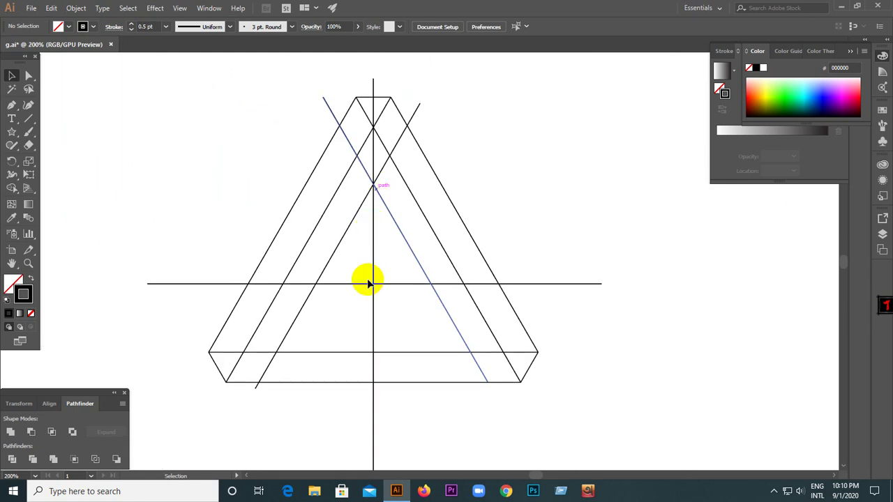
{"action": "scroll", "coordinate": [351, 352], "scroll_direction": "up", "scroll_amount": 2}
{"action": "scroll", "coordinate": [351, 353], "scroll_direction": "up", "scroll_amount": 1}
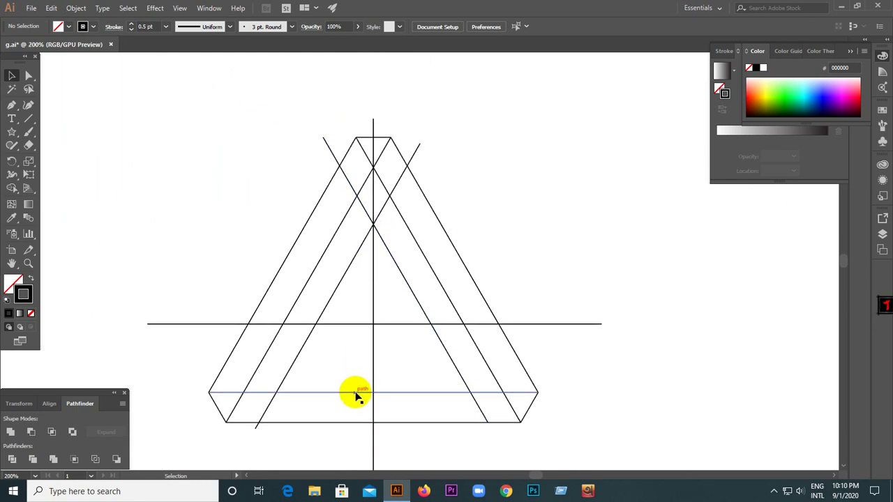
Alt-drag a copy of the bottom inner line up to just above the bottom band.
{"action": "left_click", "coordinate": [356, 395]}
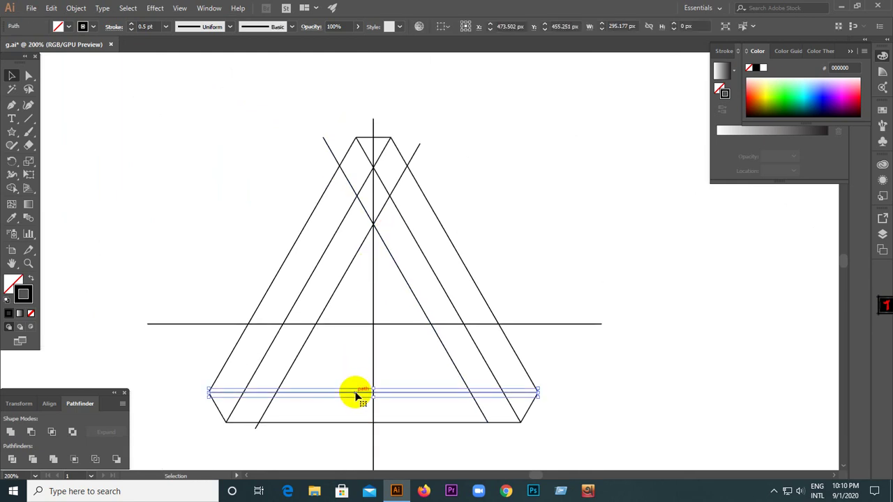
{"action": "left_click_drag", "start_coordinate": [356, 394], "coordinate": [360, 367]}
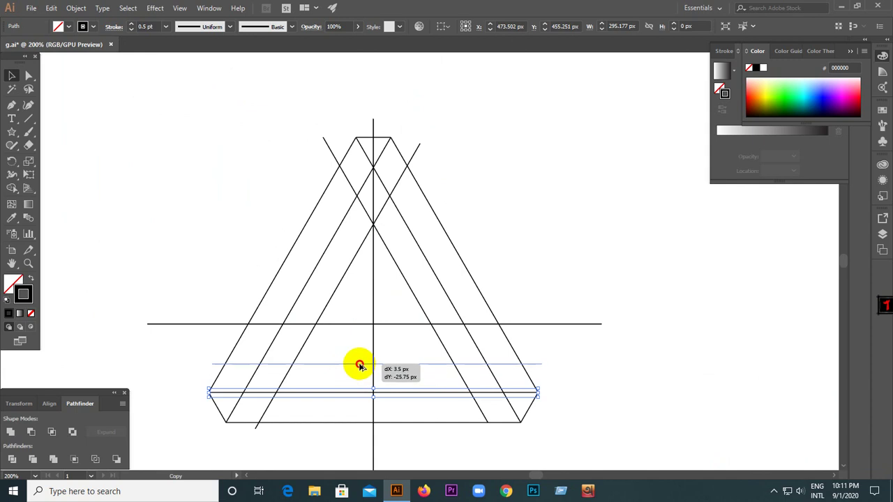
{"action": "left_click_drag", "start_coordinate": [360, 367], "coordinate": [360, 364]}
{"action": "left_click", "coordinate": [539, 234]}
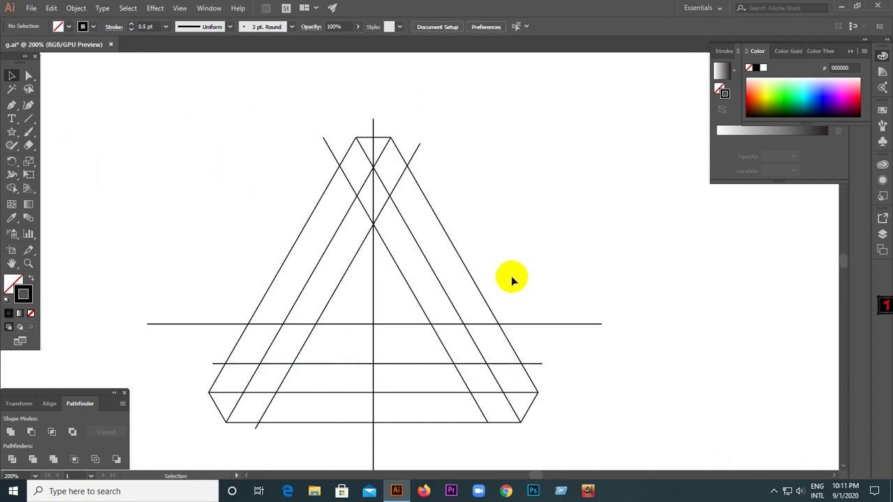
Delete the long vertical and middle horizontal construction lines.
{"action": "scroll", "coordinate": [371, 337], "scroll_direction": "down", "scroll_amount": 1, "text": "alt"}
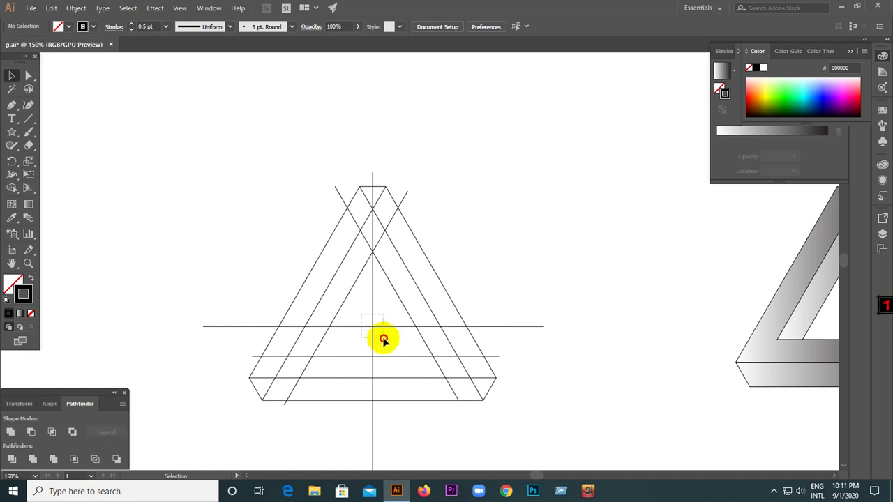
{"action": "left_click_drag", "start_coordinate": [362, 318], "coordinate": [383, 341]}
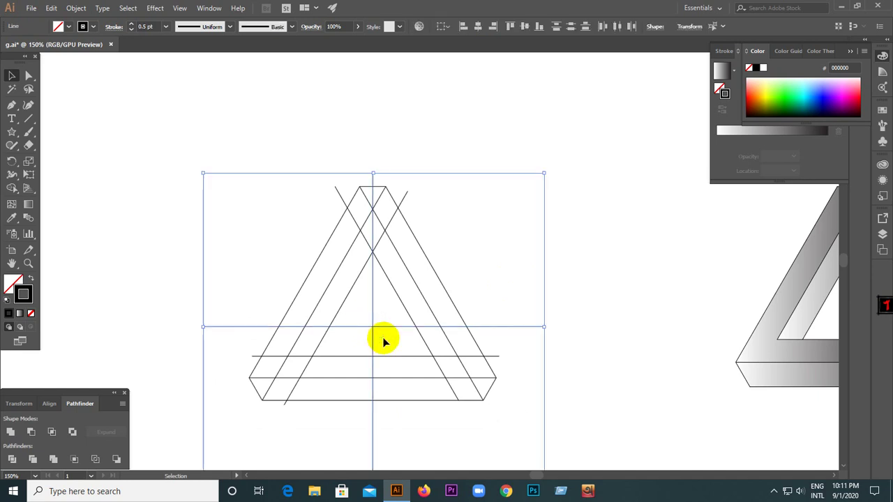
{"action": "key", "text": "Delete"}
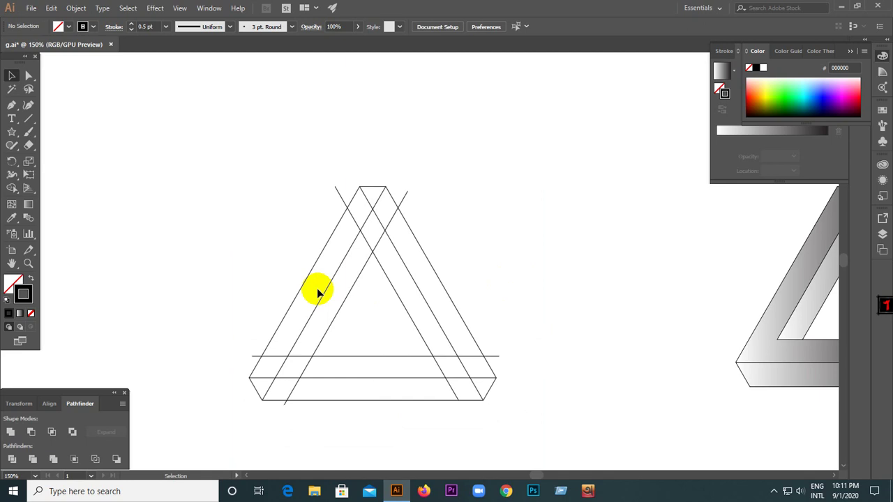
{"action": "scroll", "coordinate": [291, 281], "scroll_direction": "down", "scroll_amount": 1}
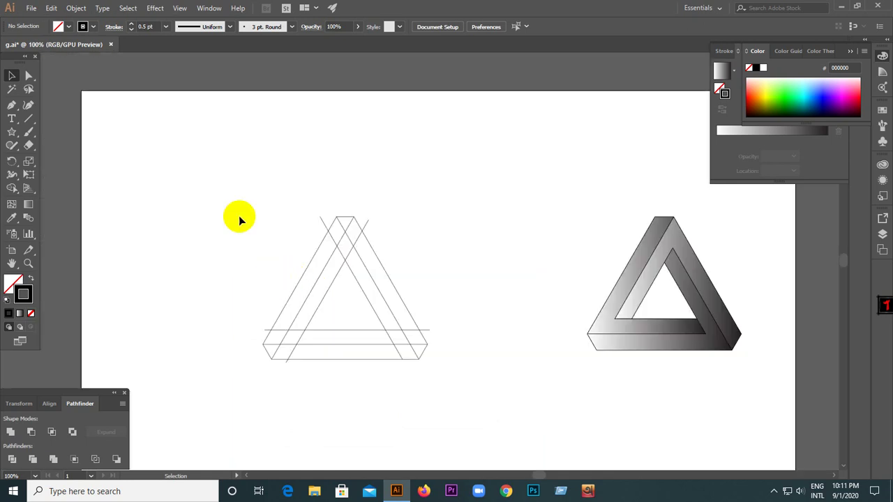
Expand all the triangle's lines with Fill and Stroke checked, then reselect the group.
{"action": "left_click_drag", "start_coordinate": [241, 222], "coordinate": [466, 407]}
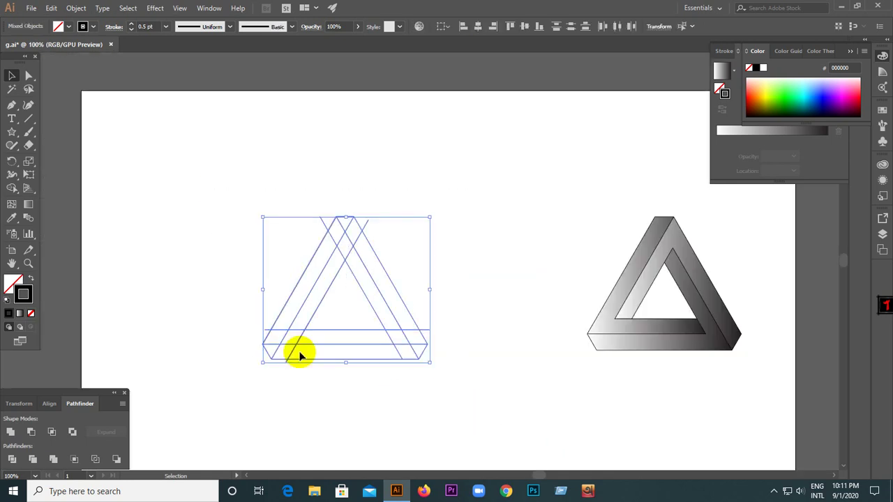
{"action": "left_click", "coordinate": [75, 13]}
{"action": "left_click", "coordinate": [97, 127]}
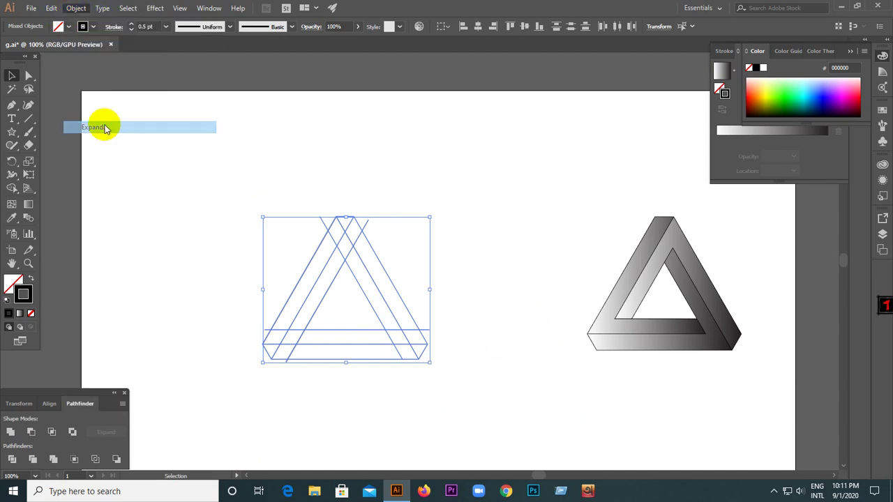
{"action": "left_click_drag", "start_coordinate": [548, 125], "coordinate": [555, 118]}
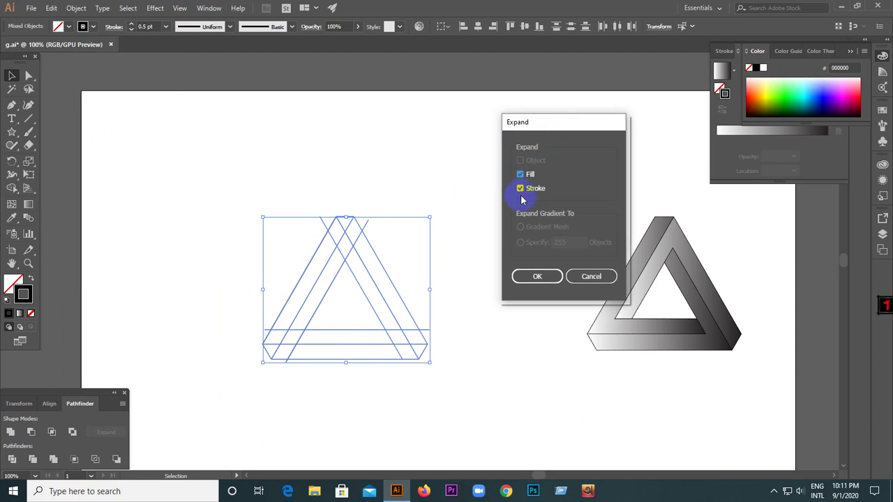
{"action": "left_click", "coordinate": [537, 276]}
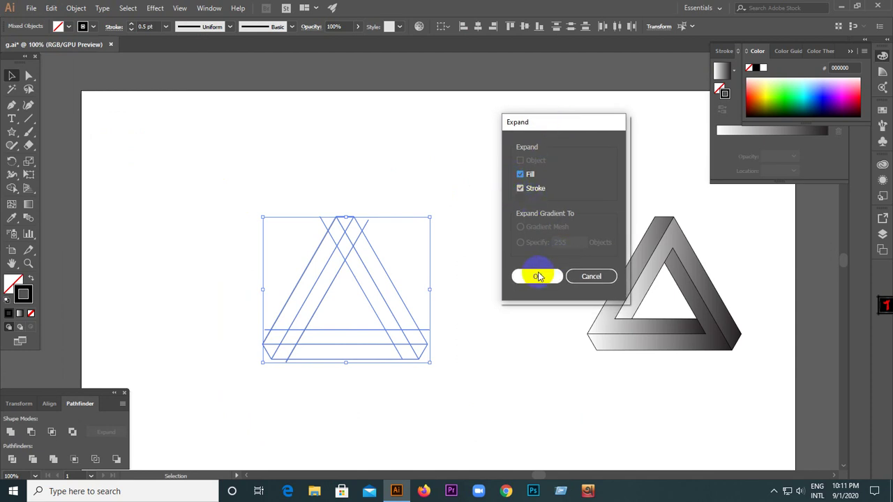
{"action": "left_click", "coordinate": [482, 227]}
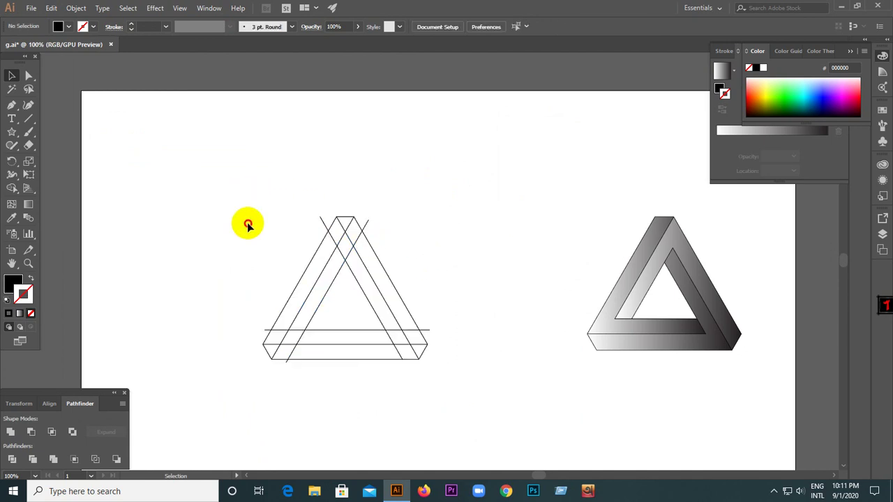
{"action": "left_click_drag", "start_coordinate": [247, 223], "coordinate": [425, 359]}
{"action": "left_click", "coordinate": [90, 9]}
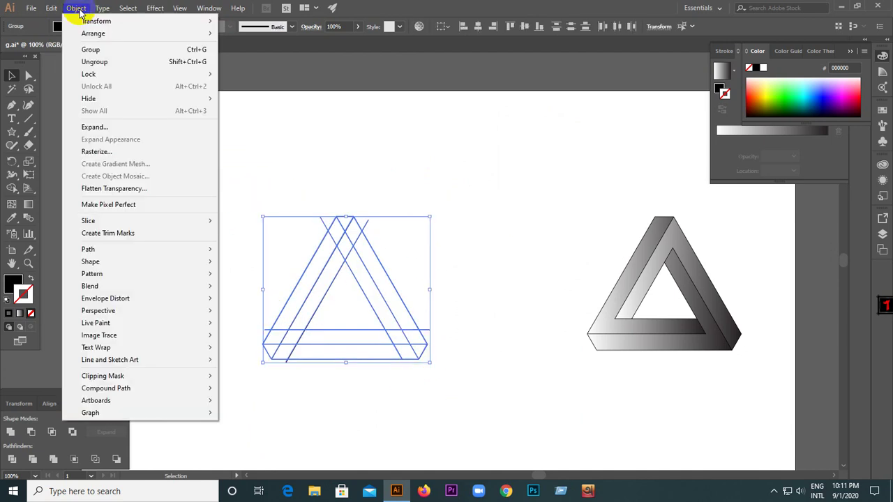
{"action": "left_click", "coordinate": [93, 122]}
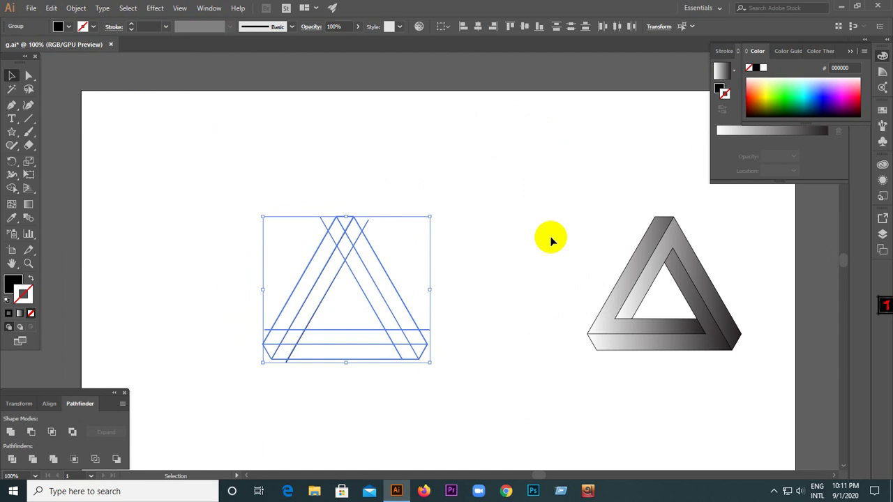
{"action": "mouse_move", "coordinate": [215, 178]}
{"action": "left_mouse_down"}
{"action": "mouse_move", "coordinate": [419, 427]}
{"action": "mouse_move", "coordinate": [443, 419]}
{"action": "left_mouse_up"}
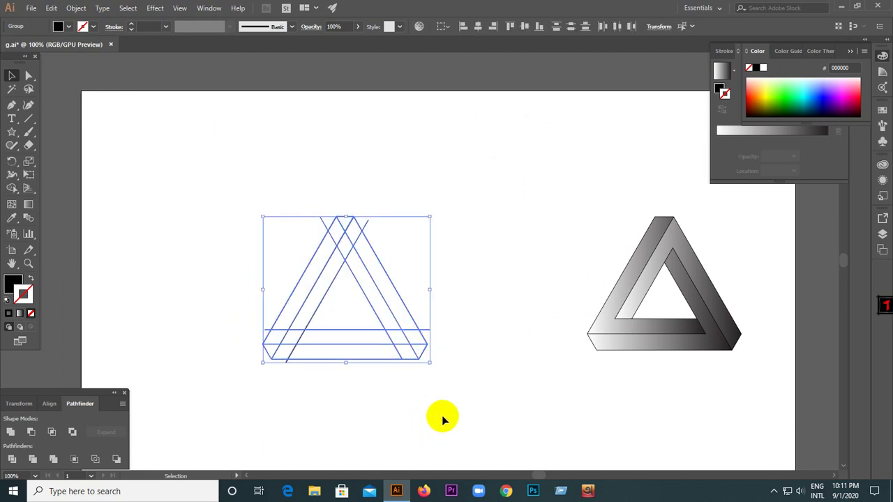
Divide the left triangle's lines at every crossing with Pathfinder and ungroup the pieces.
{"action": "left_click", "coordinate": [15, 459]}
{"action": "right_click", "coordinate": [306, 257]}
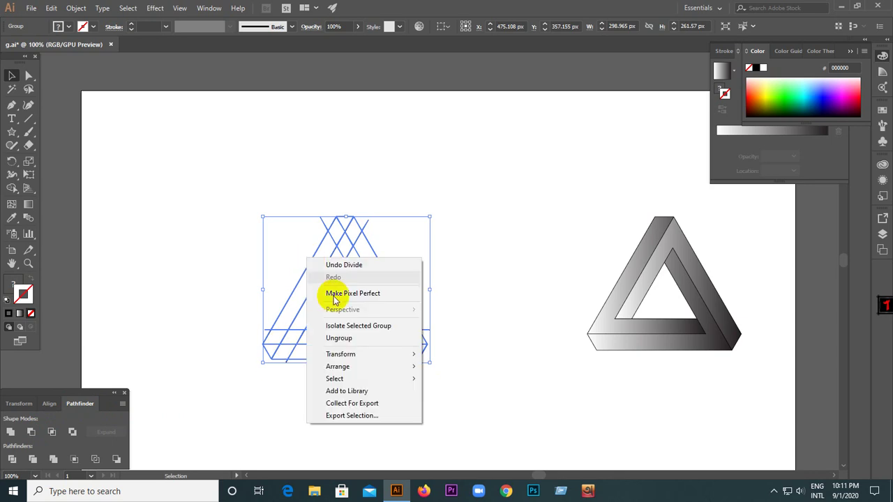
{"action": "left_click", "coordinate": [346, 339]}
{"action": "left_click", "coordinate": [351, 397]}
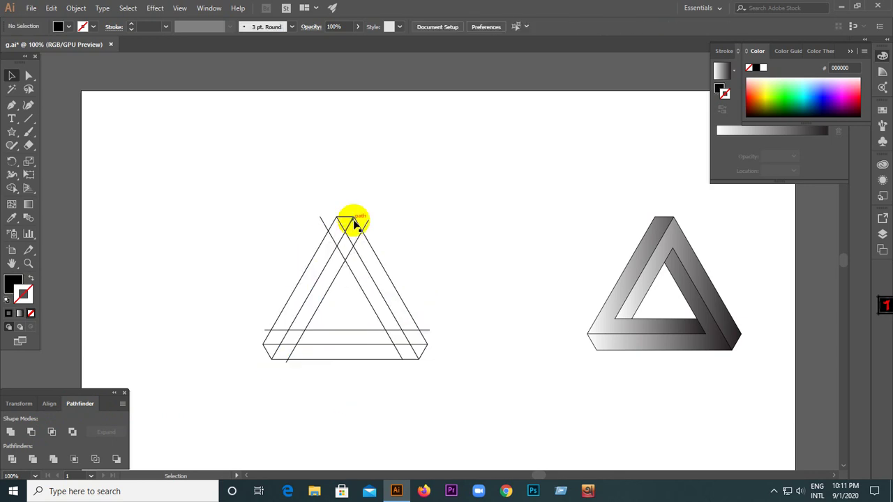
Delete the two stubs near the top corner and the stub past the inner line's right end.
{"action": "scroll", "coordinate": [355, 223], "scroll_direction": "up", "scroll_amount": 4}
{"action": "left_click", "coordinate": [392, 226]}
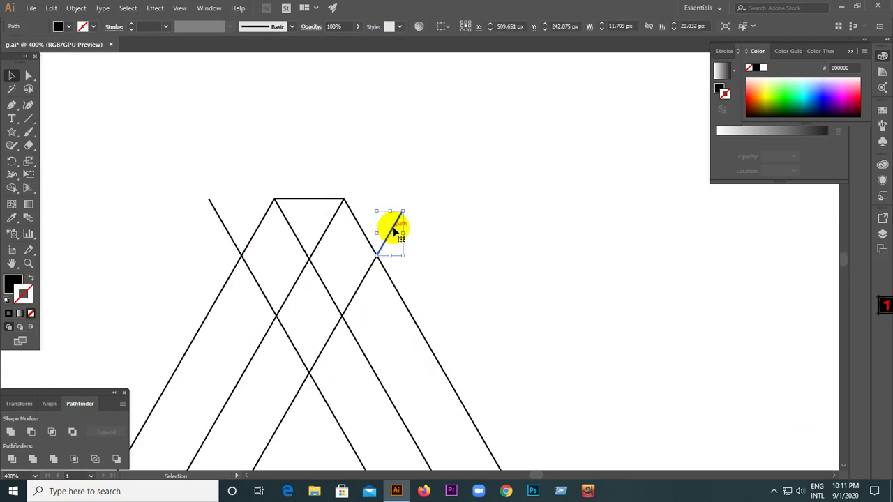
{"action": "key", "text": "Delete"}
{"action": "left_click", "coordinate": [217, 212]}
{"action": "key", "text": "Delete"}
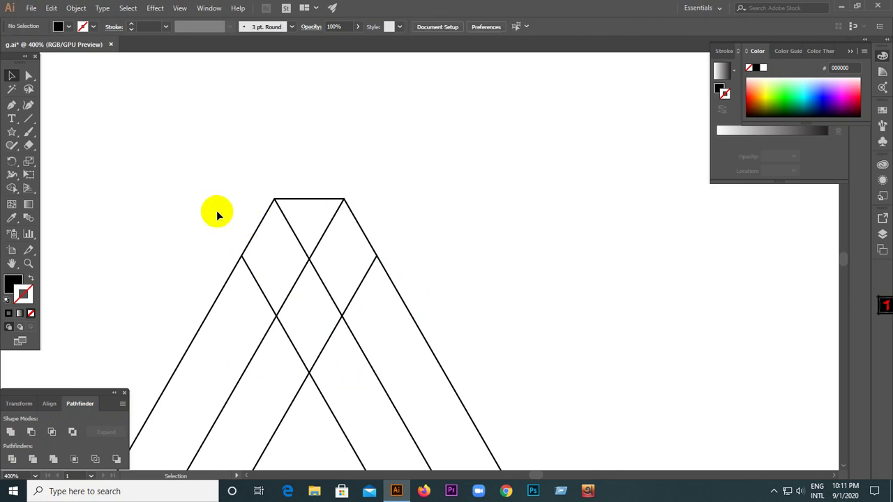
{"action": "scroll", "coordinate": [224, 213], "scroll_direction": "down", "scroll_amount": 3}
{"action": "scroll", "coordinate": [321, 223], "scroll_direction": "down", "scroll_amount": 3}
{"action": "scroll", "coordinate": [391, 265], "scroll_direction": "down", "scroll_amount": 1}
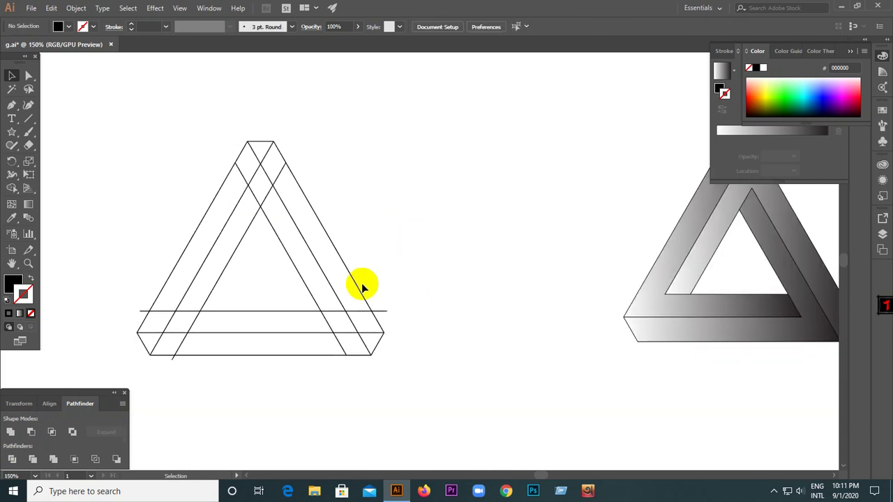
{"action": "scroll", "coordinate": [391, 335], "scroll_direction": "up", "scroll_amount": 1}
{"action": "left_click", "coordinate": [375, 331]}
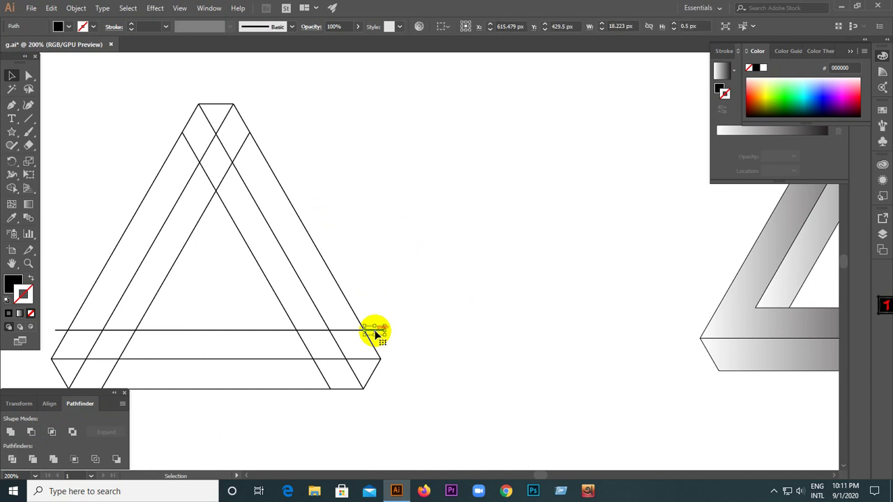
{"action": "key", "text": "Delete"}
Delete the stub past the inner line's left end and the stub below the bottom edge.
{"action": "scroll", "coordinate": [454, 299], "scroll_direction": "down", "scroll_amount": 2}
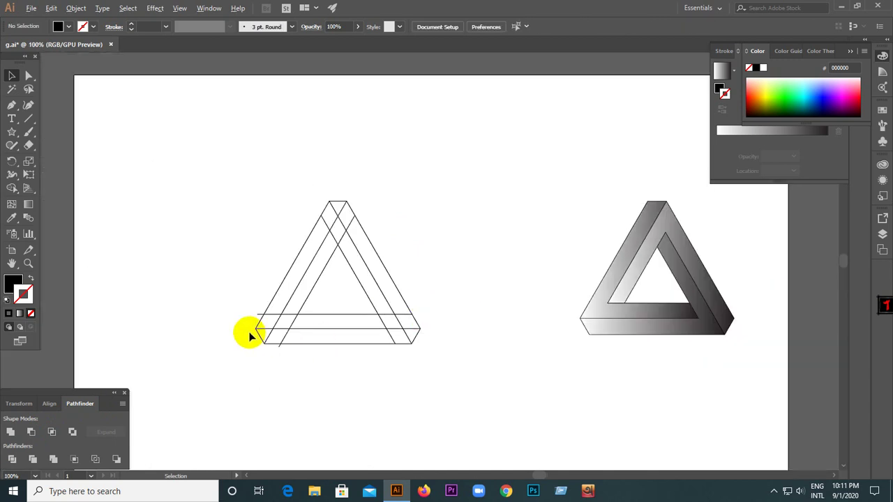
{"action": "scroll", "coordinate": [251, 333], "scroll_direction": "up", "scroll_amount": 4}
{"action": "scroll", "coordinate": [255, 307], "scroll_direction": "up", "scroll_amount": 1}
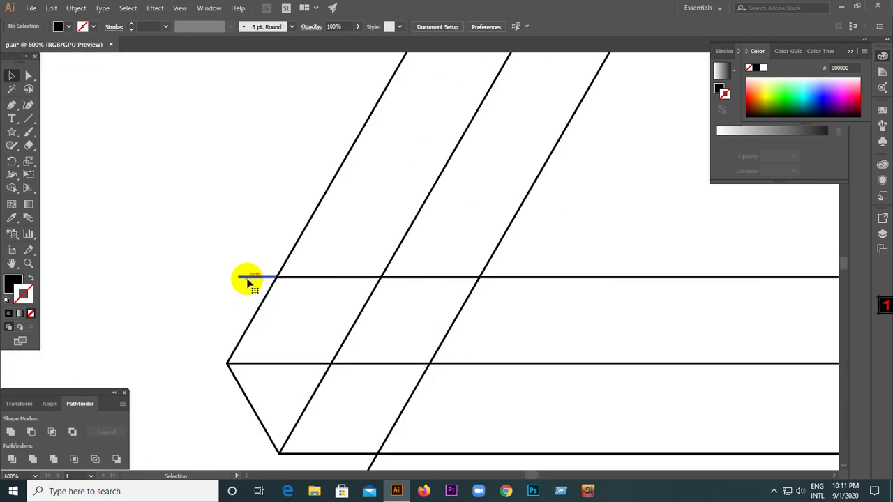
{"action": "left_click", "coordinate": [247, 279]}
{"action": "key", "text": "Delete"}
{"action": "scroll", "coordinate": [258, 279], "scroll_direction": "down", "scroll_amount": 2}
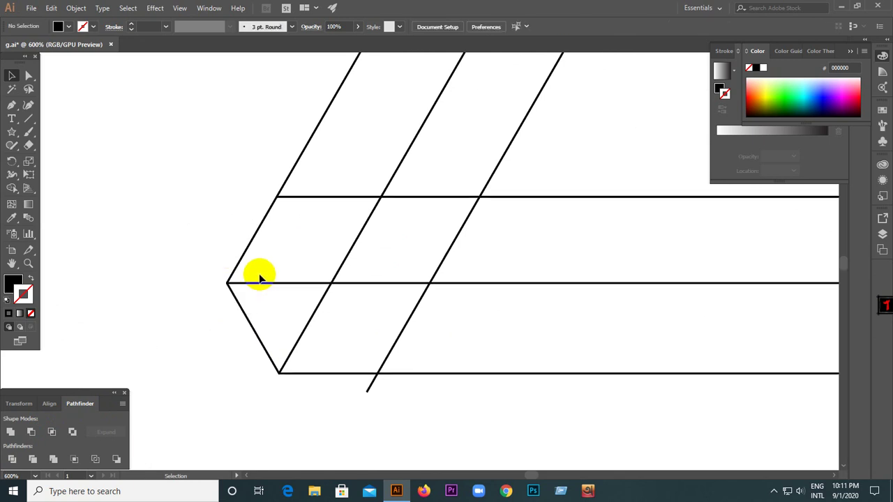
{"action": "left_click", "coordinate": [373, 384]}
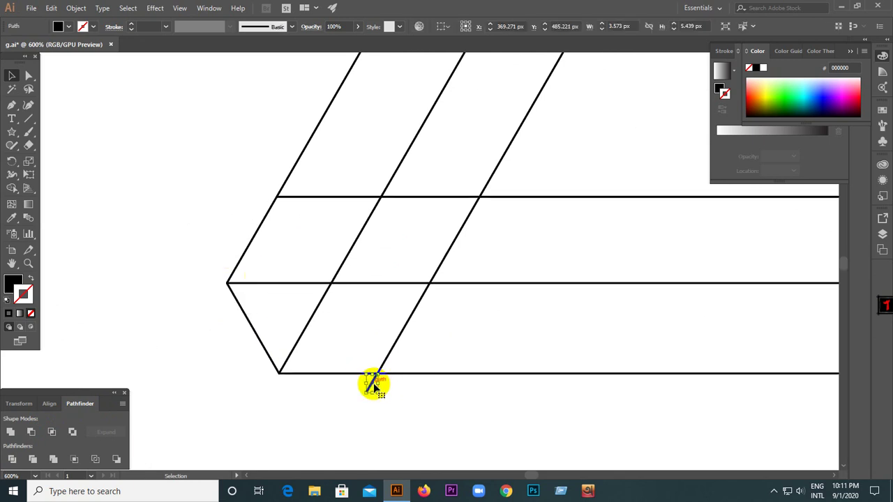
{"action": "key", "text": "Delete"}
{"action": "scroll", "coordinate": [284, 311], "scroll_direction": "down", "scroll_amount": 4}
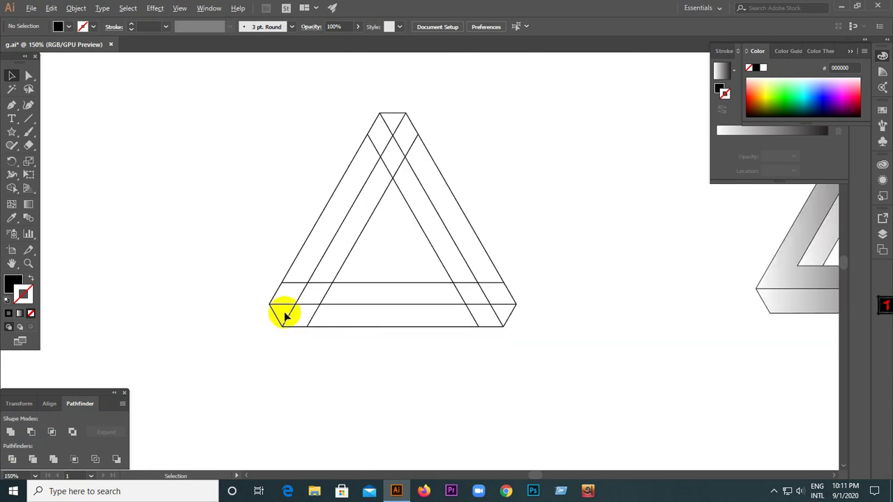
{"action": "scroll", "coordinate": [265, 293], "scroll_direction": "down", "scroll_amount": 2}
{"action": "scroll", "coordinate": [277, 297], "scroll_direction": "up", "scroll_amount": 2}
{"action": "scroll", "coordinate": [190, 300], "scroll_direction": "down", "scroll_amount": 3}
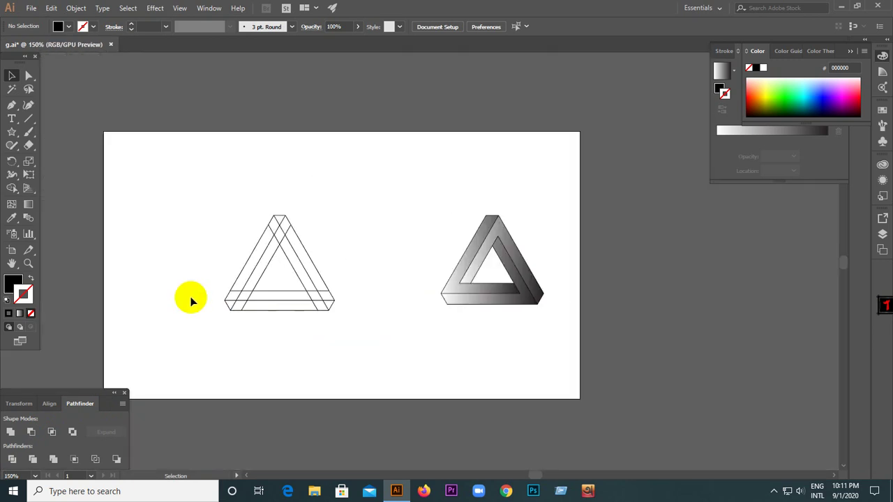
Select all pieces of the left triangle and switch to the Shape Builder Tool.
{"action": "left_click_drag", "start_coordinate": [144, 201], "coordinate": [346, 352]}
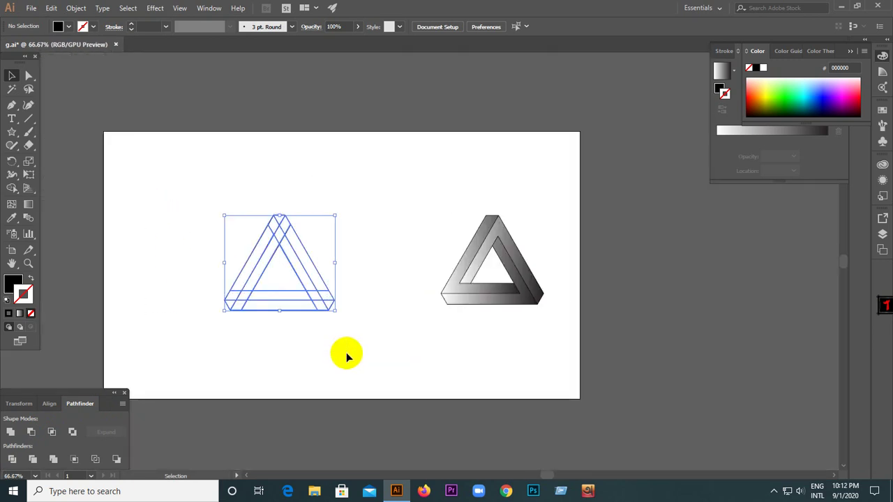
{"action": "scroll", "coordinate": [255, 305], "scroll_direction": "up", "scroll_amount": 1}
{"action": "scroll", "coordinate": [254, 305], "scroll_direction": "up", "scroll_amount": 1}
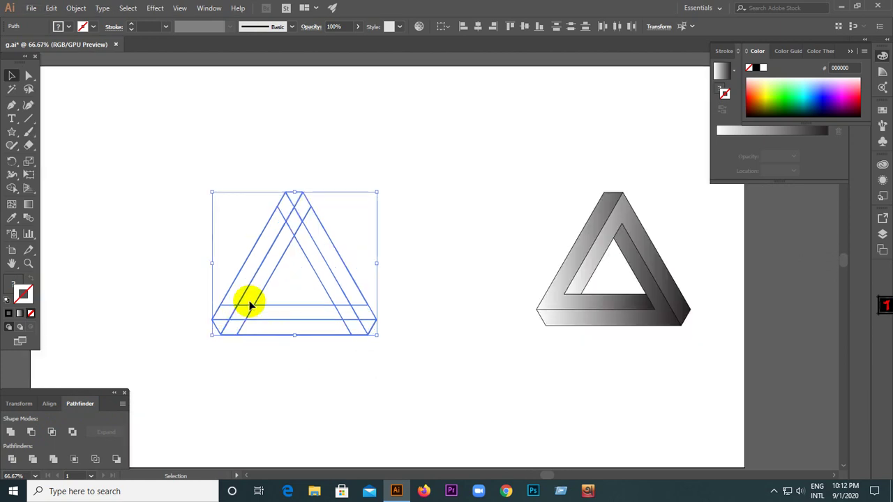
{"action": "scroll", "coordinate": [251, 304], "scroll_direction": "up", "scroll_amount": 1}
{"action": "scroll", "coordinate": [249, 304], "scroll_direction": "down", "scroll_amount": 1}
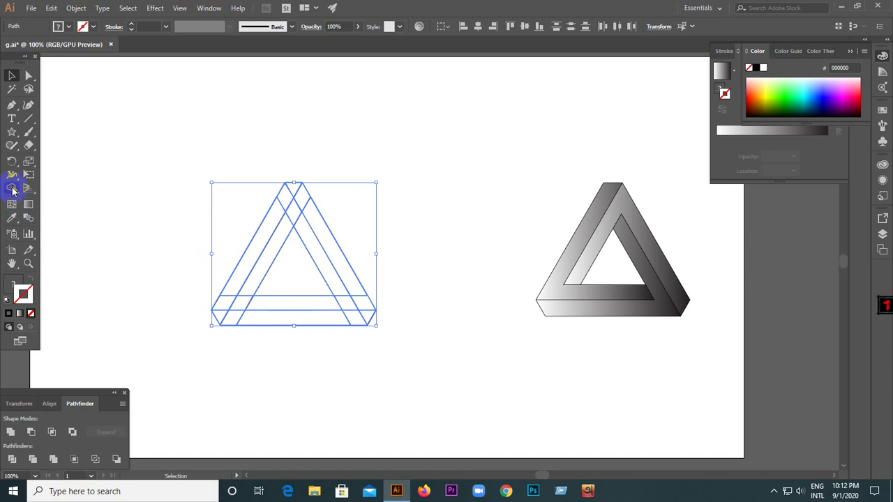
{"action": "left_click", "coordinate": [12, 188]}
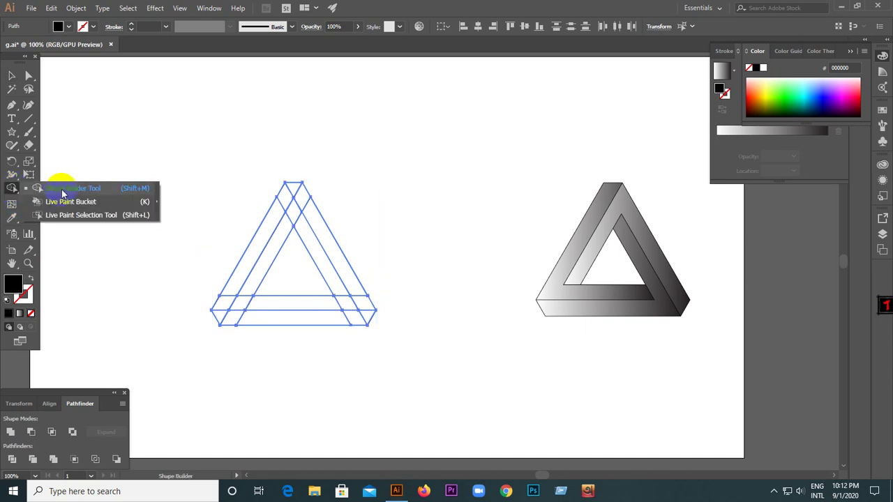
{"action": "left_click", "coordinate": [60, 189]}
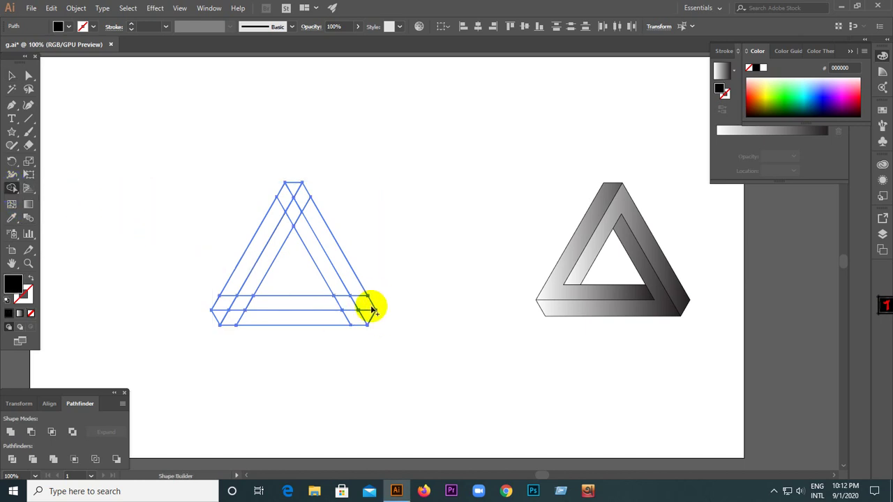
Merge the right and left diagonal strips into one solid shape.
{"action": "left_click_drag", "start_coordinate": [369, 315], "coordinate": [301, 202]}
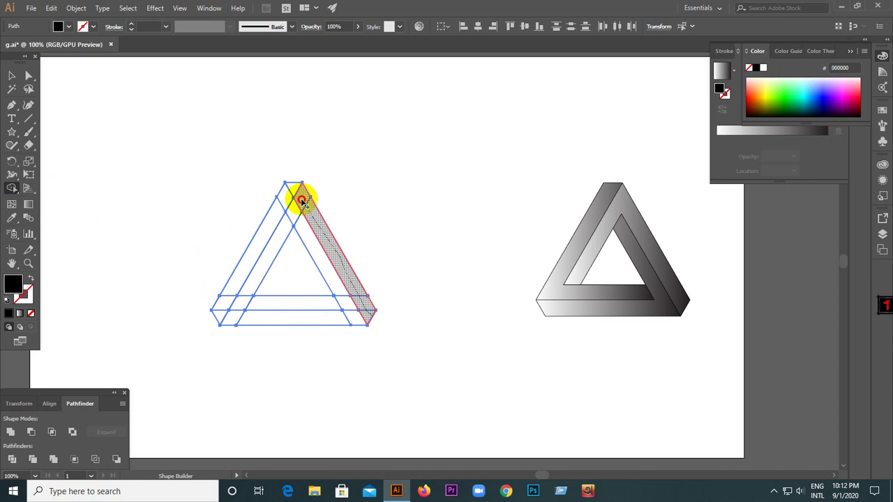
{"action": "left_click_drag", "start_coordinate": [301, 202], "coordinate": [267, 262]}
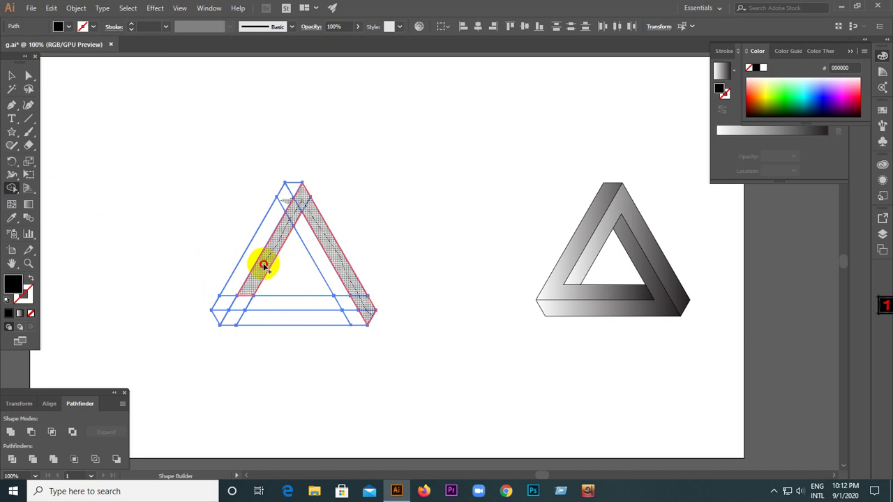
{"action": "left_click_drag", "start_coordinate": [262, 272], "coordinate": [255, 259]}
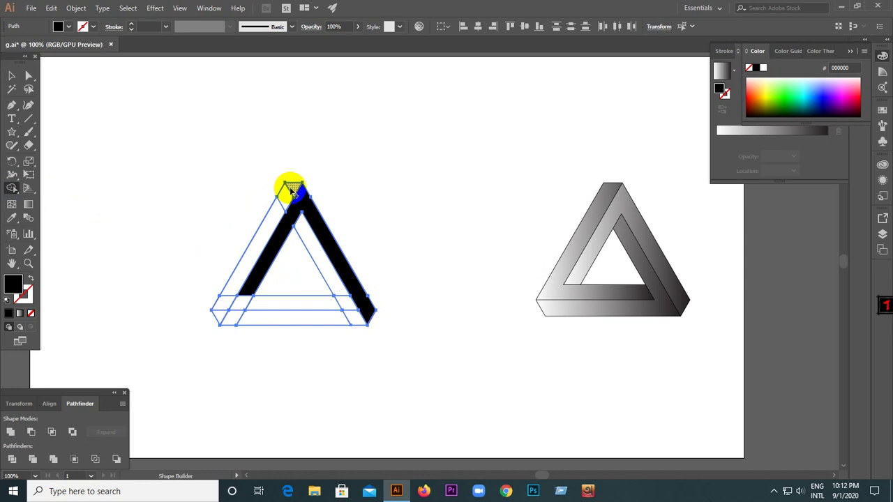
Merge the left and bottom strips, then the right inner strip, and deselect the triangle.
{"action": "mouse_move", "coordinate": [285, 193]}
{"action": "left_mouse_down"}
{"action": "mouse_move", "coordinate": [226, 304]}
{"action": "mouse_move", "coordinate": [308, 304]}
{"action": "left_mouse_up"}
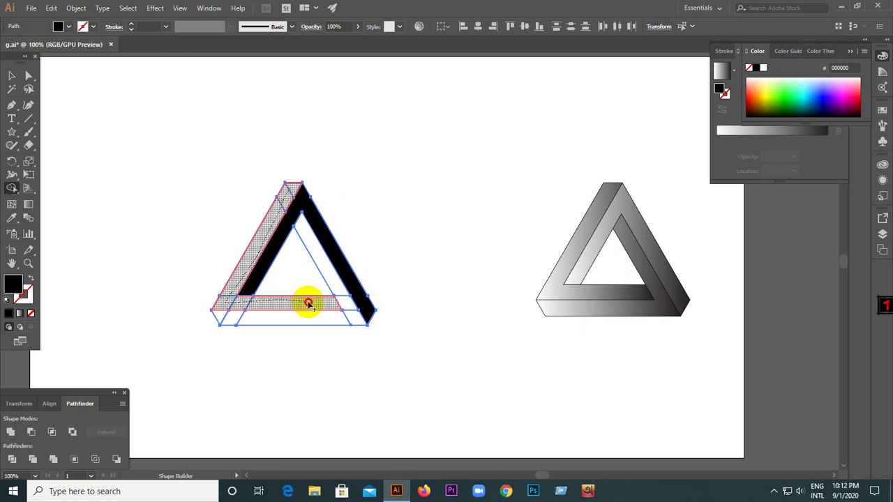
{"action": "left_click_drag", "start_coordinate": [309, 304], "coordinate": [314, 302]}
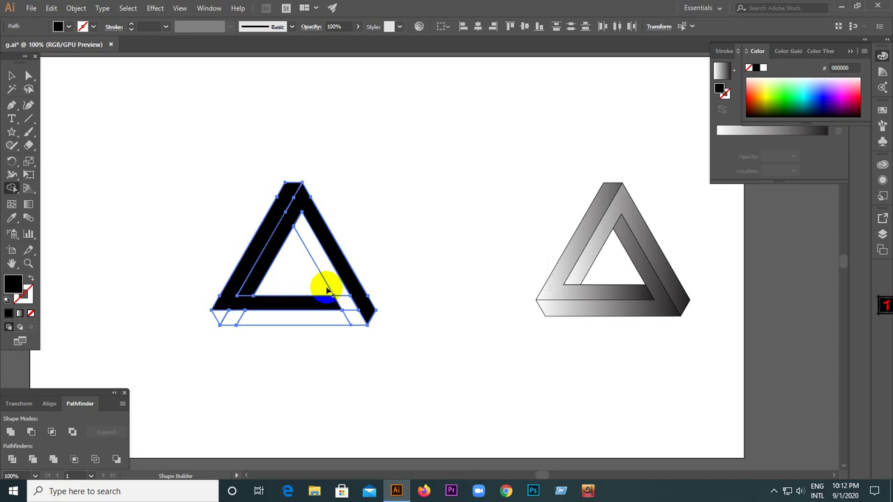
{"action": "mouse_move", "coordinate": [306, 232]}
{"action": "left_mouse_down"}
{"action": "mouse_move", "coordinate": [350, 321]}
{"action": "mouse_move", "coordinate": [218, 318]}
{"action": "mouse_move", "coordinate": [100, 228]}
{"action": "left_mouse_up"}
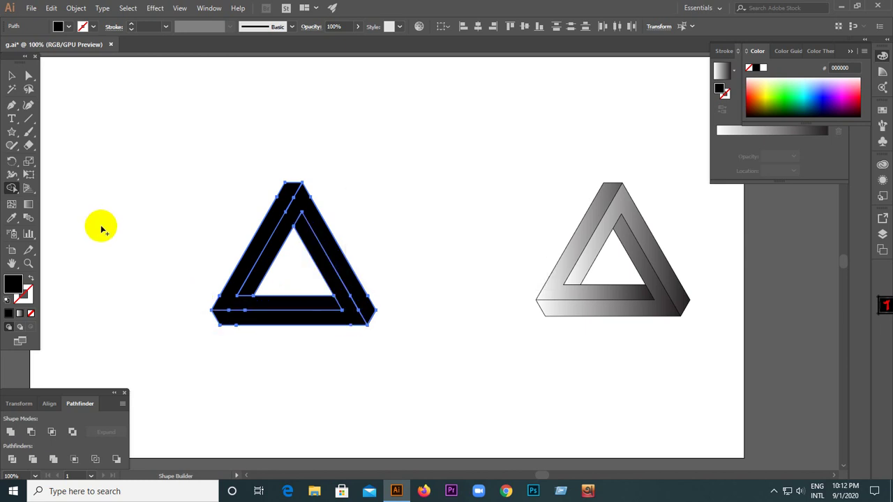
{"action": "left_click", "coordinate": [12, 76]}
{"action": "left_click", "coordinate": [247, 205]}
{"action": "left_click", "coordinate": [269, 213]}
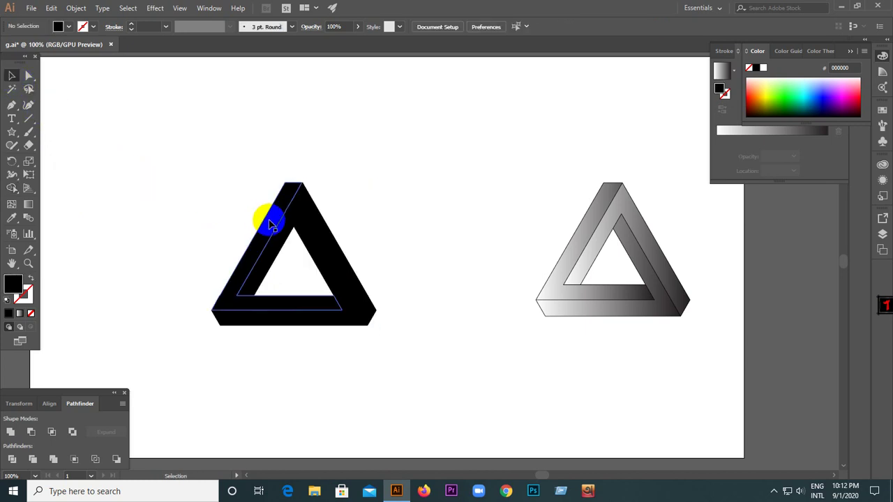
{"action": "scroll", "coordinate": [275, 215], "scroll_direction": "up", "scroll_amount": 4}
{"action": "scroll", "coordinate": [275, 215], "scroll_direction": "up", "scroll_amount": 1}
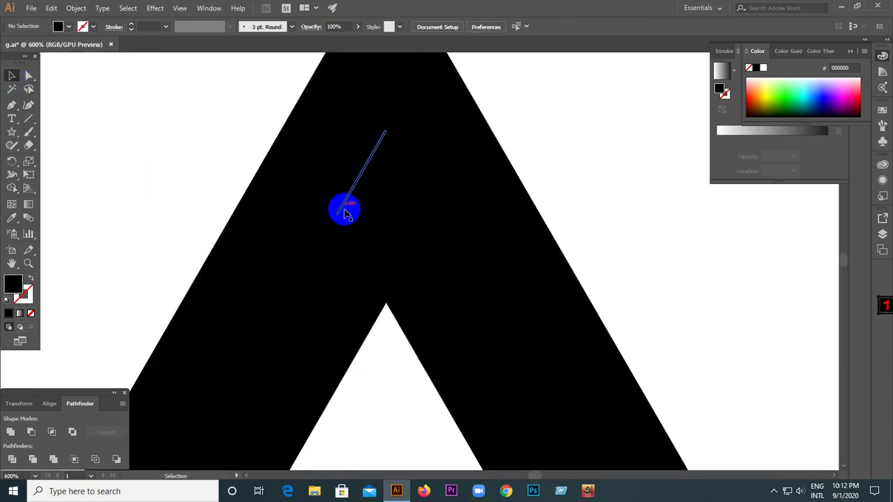
{"action": "scroll", "coordinate": [344, 206], "scroll_direction": "down", "scroll_amount": 2}
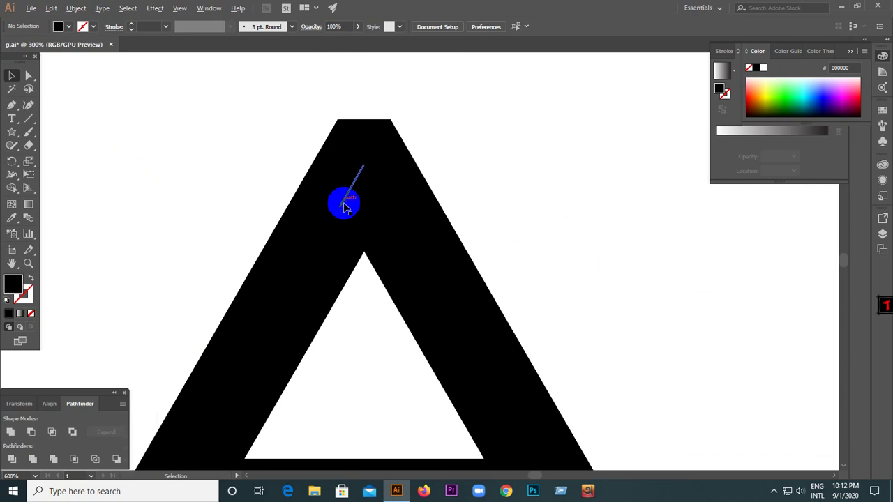
{"action": "left_click", "coordinate": [312, 216]}
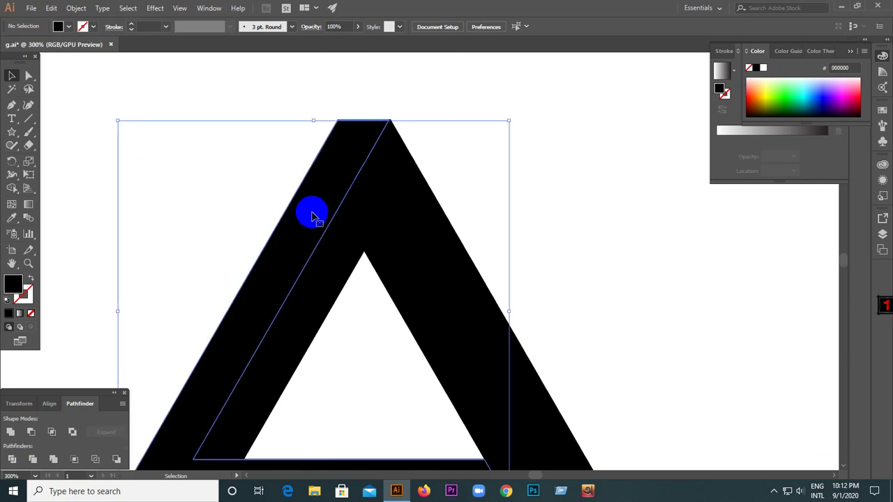
{"action": "scroll", "coordinate": [339, 209], "scroll_direction": "up", "scroll_amount": 3}
{"action": "scroll", "coordinate": [330, 268], "scroll_direction": "down", "scroll_amount": 2}
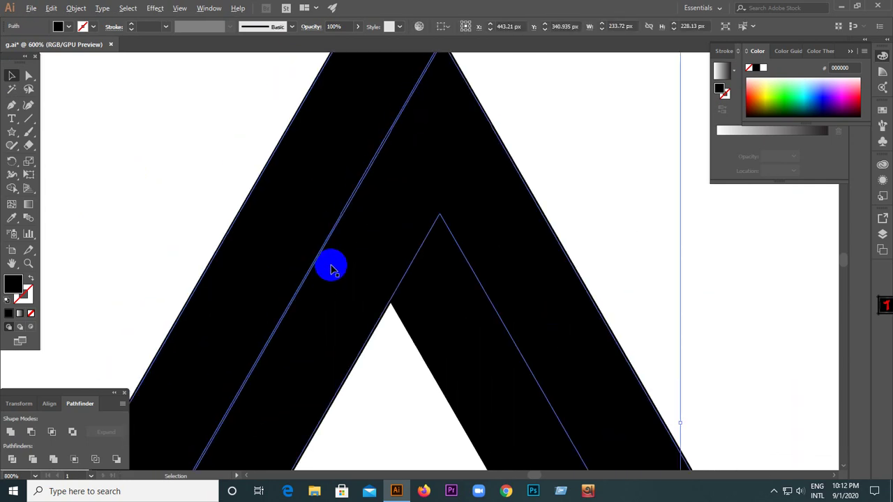
{"action": "scroll", "coordinate": [331, 268], "scroll_direction": "down", "scroll_amount": 1}
{"action": "scroll", "coordinate": [332, 269], "scroll_direction": "down", "scroll_amount": 1}
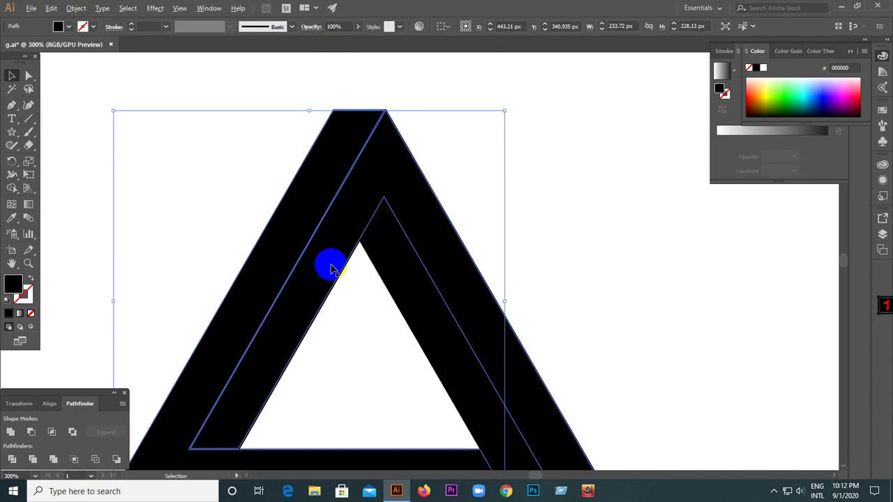
{"action": "scroll", "coordinate": [331, 269], "scroll_direction": "down", "scroll_amount": 1}
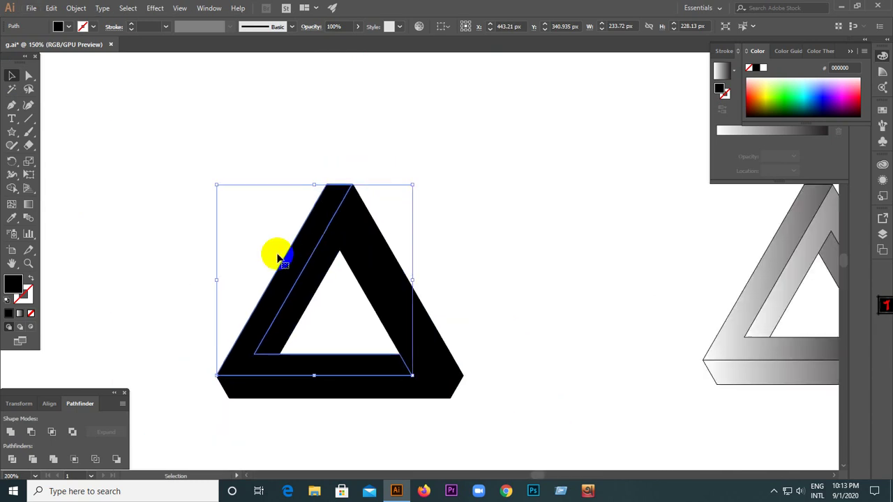
Fill the selected piece with a linear gradient and eyedrop it onto a second black piece.
{"action": "left_click", "coordinate": [23, 315]}
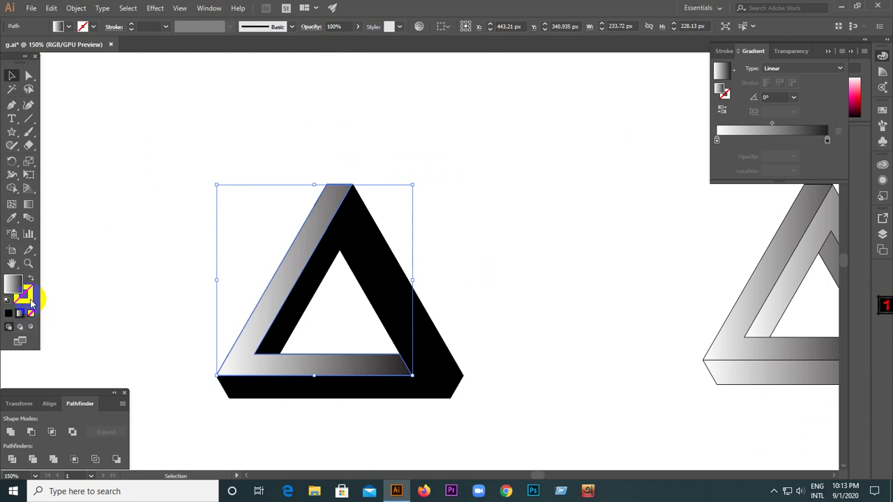
{"action": "left_click", "coordinate": [152, 210]}
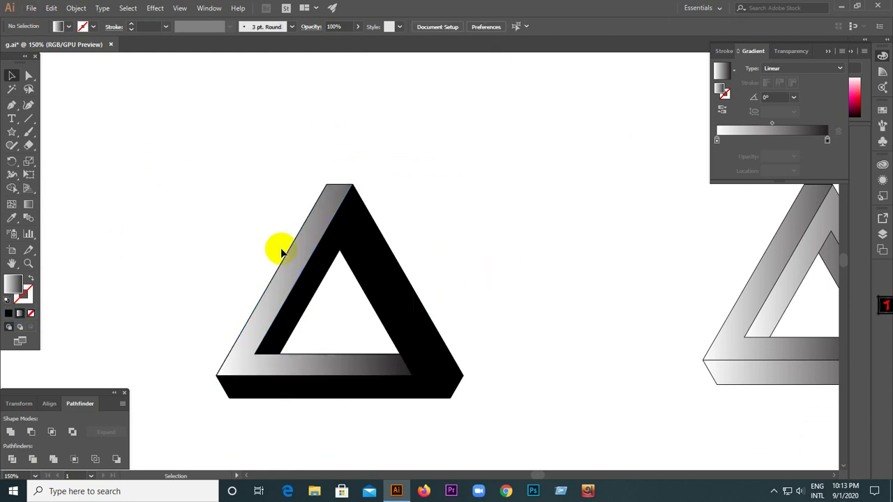
{"action": "left_click", "coordinate": [355, 245]}
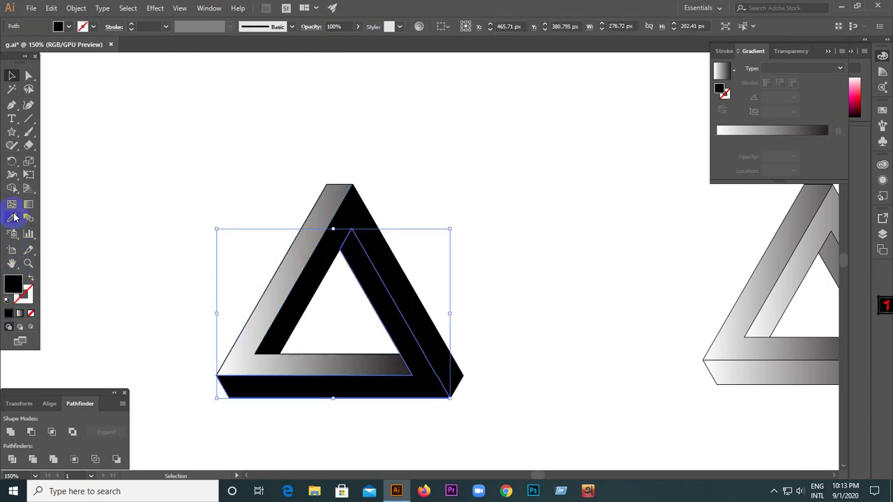
{"action": "left_click", "coordinate": [14, 218]}
{"action": "left_click", "coordinate": [298, 278]}
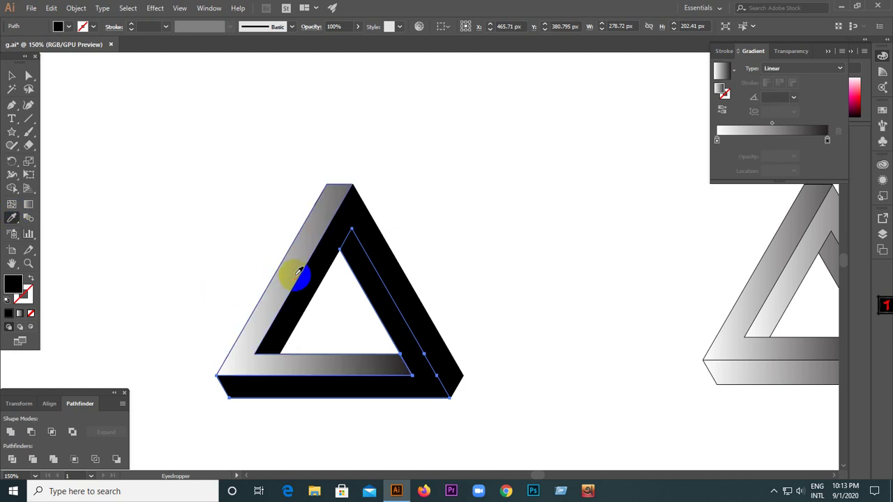
Eyedrop the grey gradient onto the last black piece and deselect the finished triangle.
{"action": "left_click", "coordinate": [12, 75]}
{"action": "left_click", "coordinate": [124, 176]}
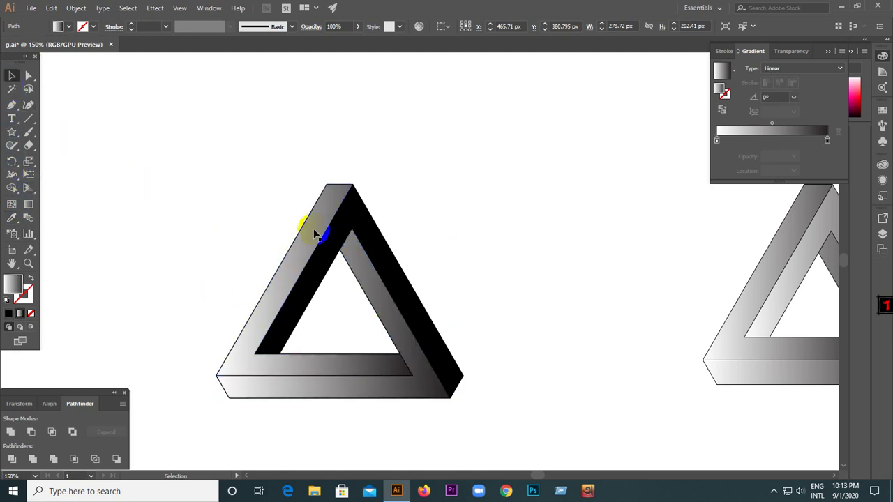
{"action": "left_click", "coordinate": [358, 223]}
{"action": "left_click", "coordinate": [12, 219]}
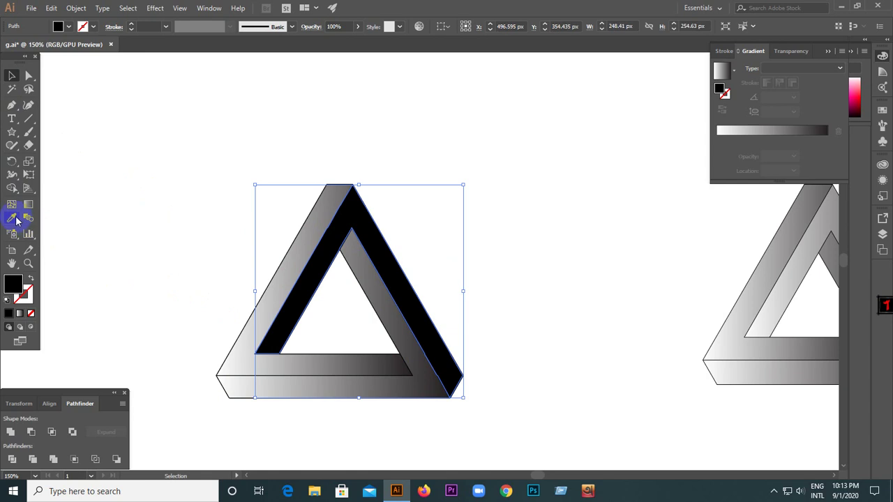
{"action": "left_click", "coordinate": [298, 244]}
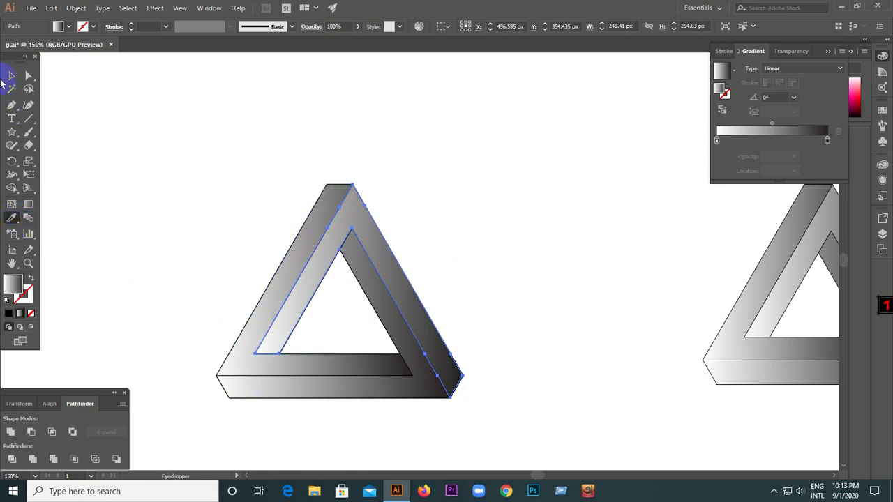
{"action": "left_click", "coordinate": [13, 78]}
{"action": "left_click", "coordinate": [155, 211]}
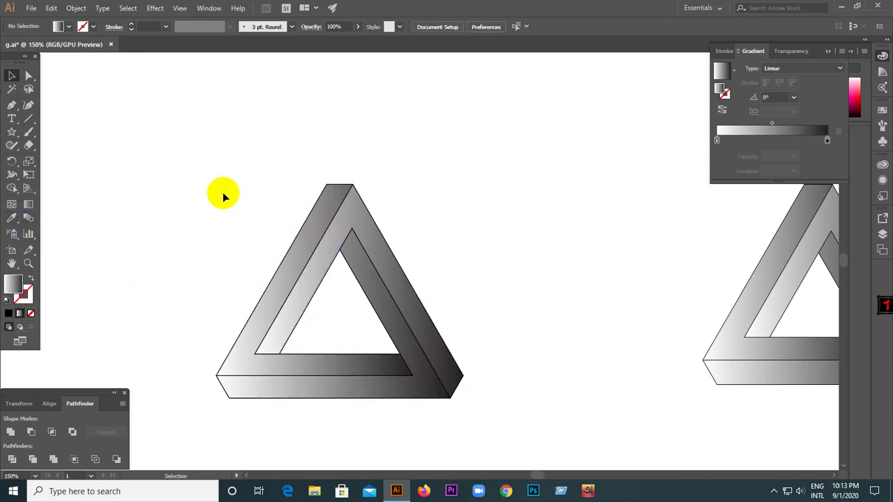
{"action": "scroll", "coordinate": [292, 198], "scroll_direction": "down", "scroll_amount": 2}
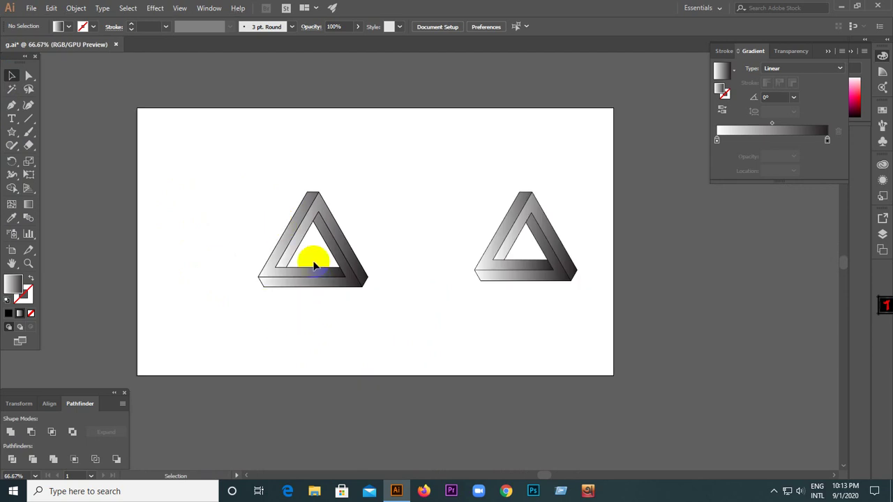
{"action": "scroll", "coordinate": [309, 255], "scroll_direction": "up", "scroll_amount": 2}
{"action": "left_click", "coordinate": [400, 303]}
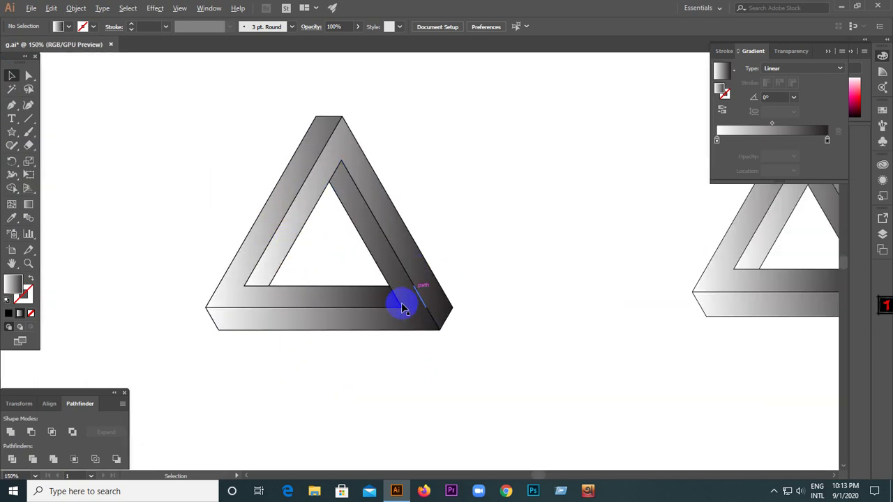
{"action": "left_click", "coordinate": [384, 335]}
{"action": "scroll", "coordinate": [376, 362], "scroll_direction": "down", "scroll_amount": 1}
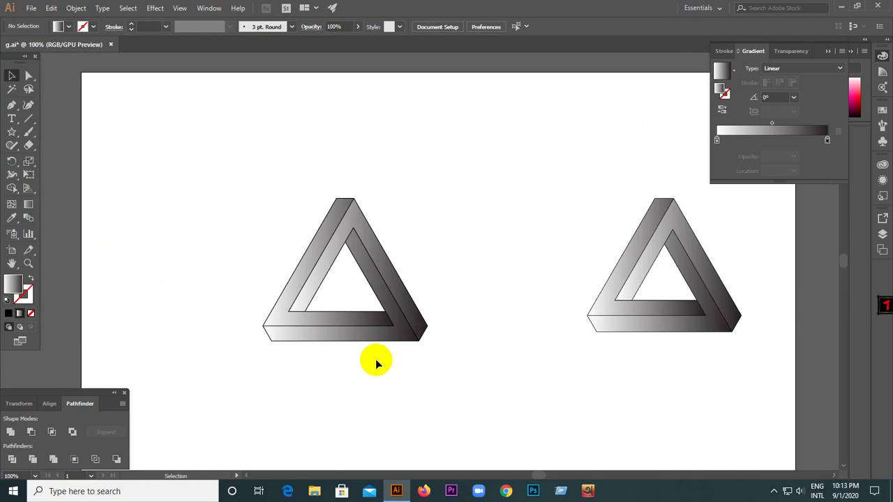